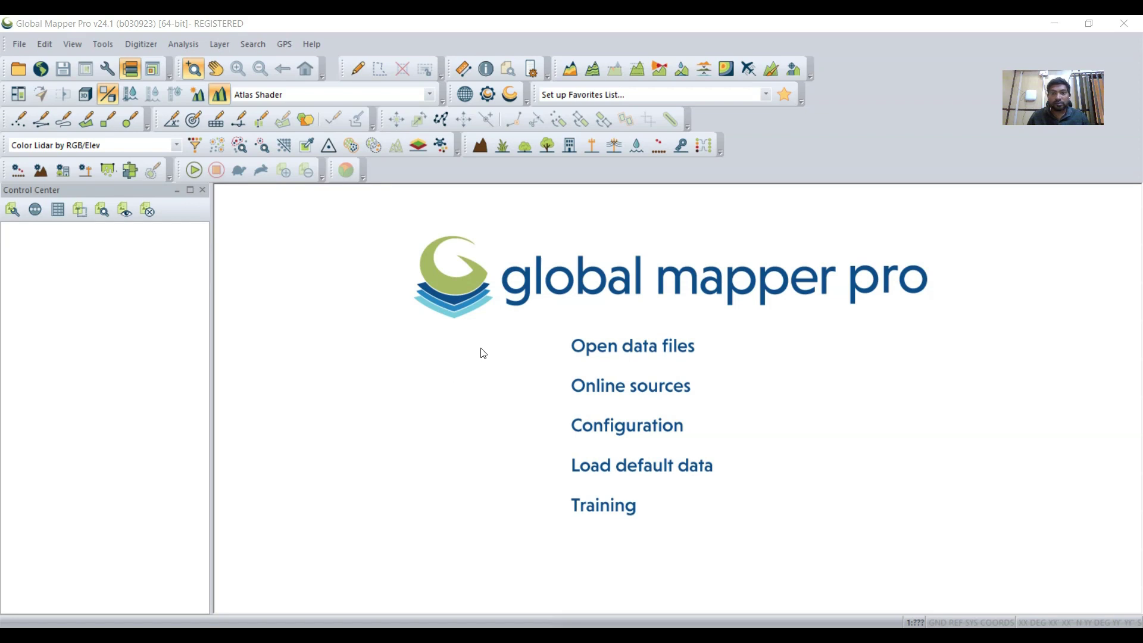
- Load T48.tif from the Desktop 'files' folder as a layer in the workspace
{"action": "left_click", "coordinate": [644, 355]}
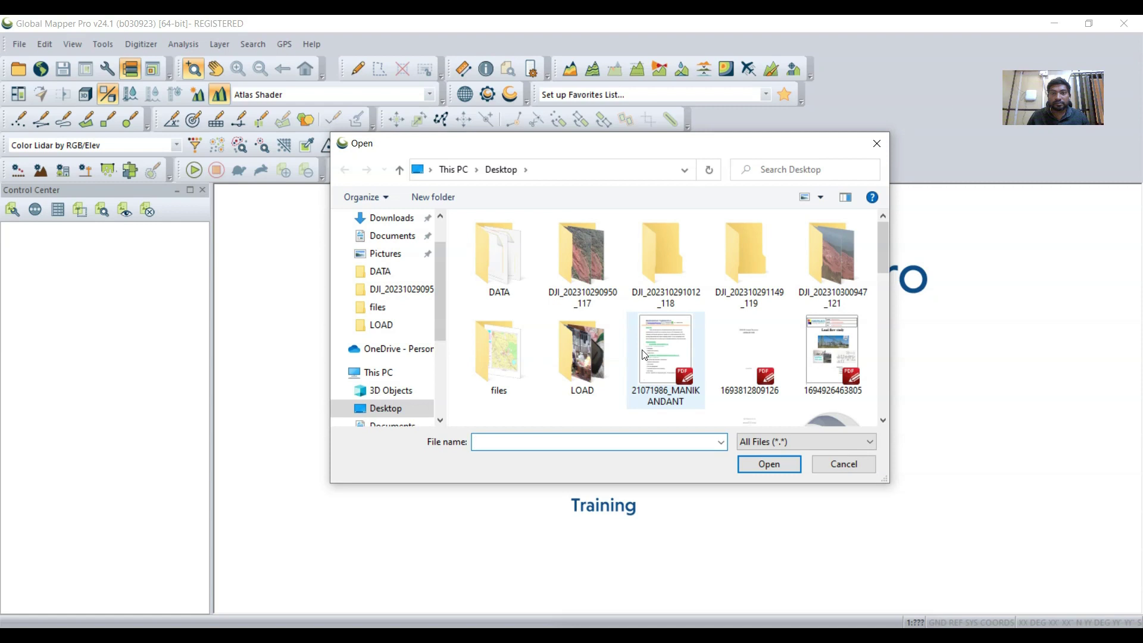
{"action": "double_click", "coordinate": [516, 362]}
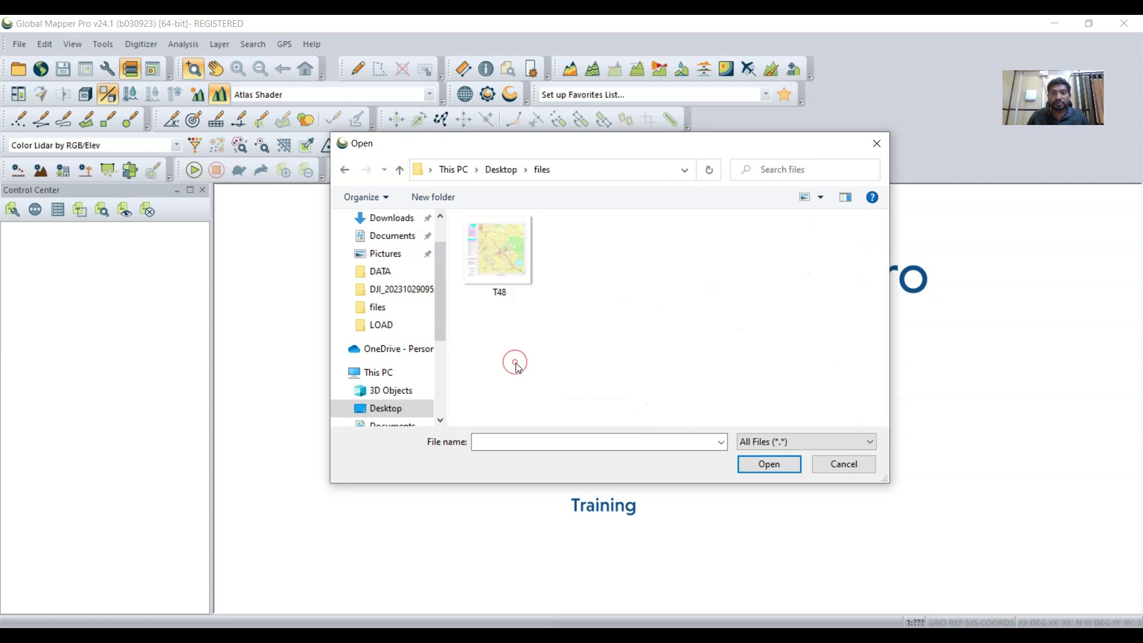
{"action": "left_click", "coordinate": [498, 255]}
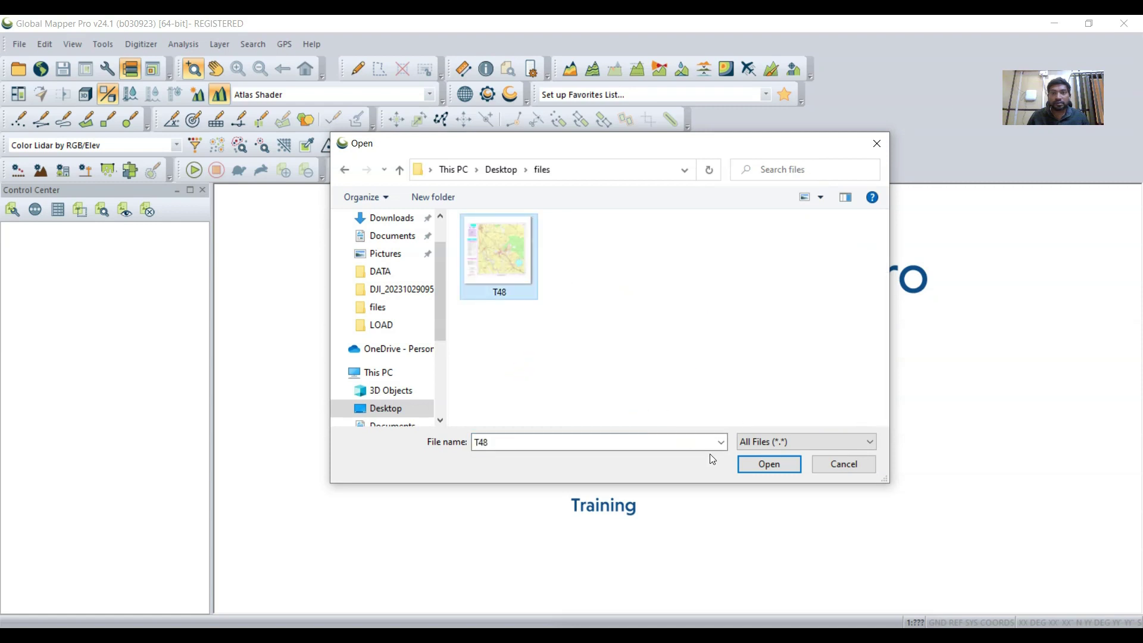
{"action": "left_click", "coordinate": [763, 468]}
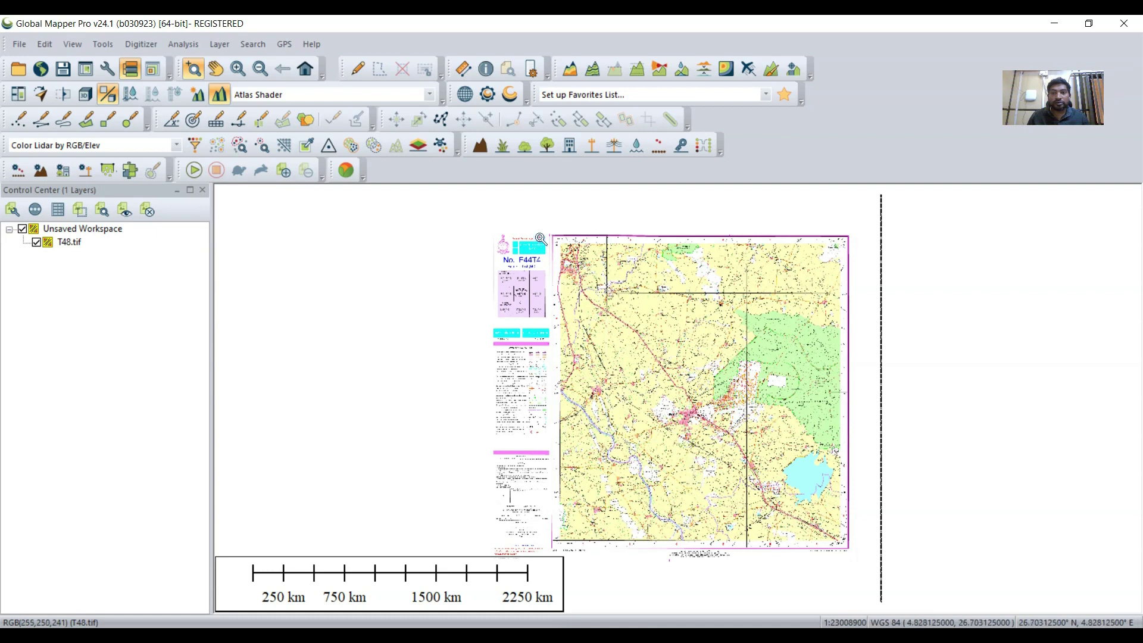
- Zoom into the sheet's top-left corner to show the F44T4 title block
{"action": "left_click_drag", "start_coordinate": [518, 214], "coordinate": [591, 286]}
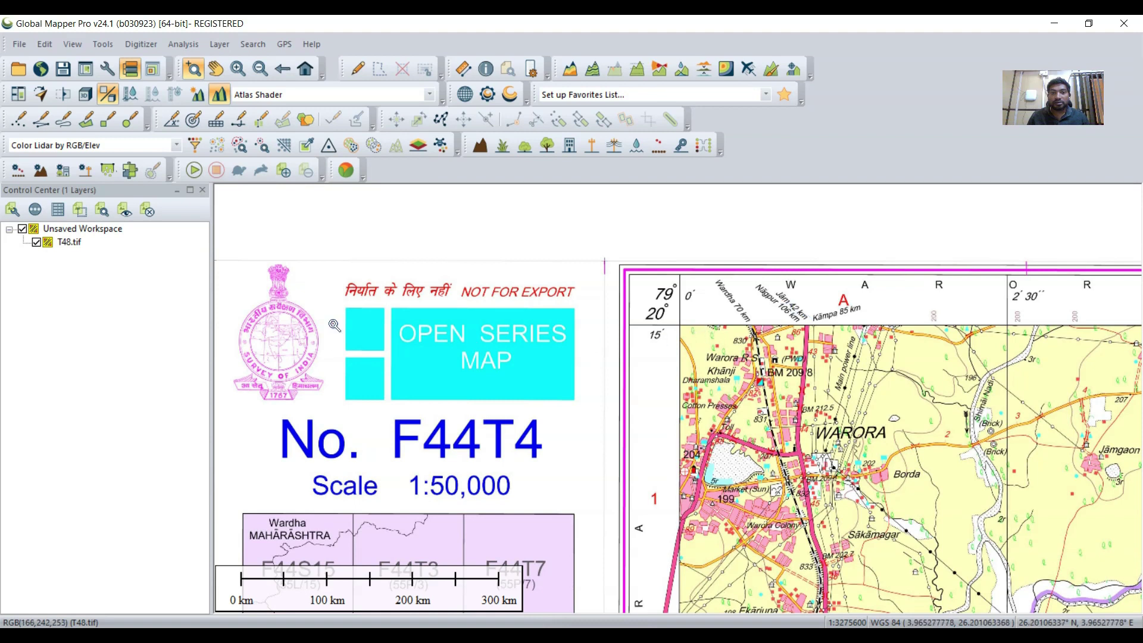
{"action": "scroll", "coordinate": [577, 344], "scroll_direction": "down", "scroll_amount": 2}
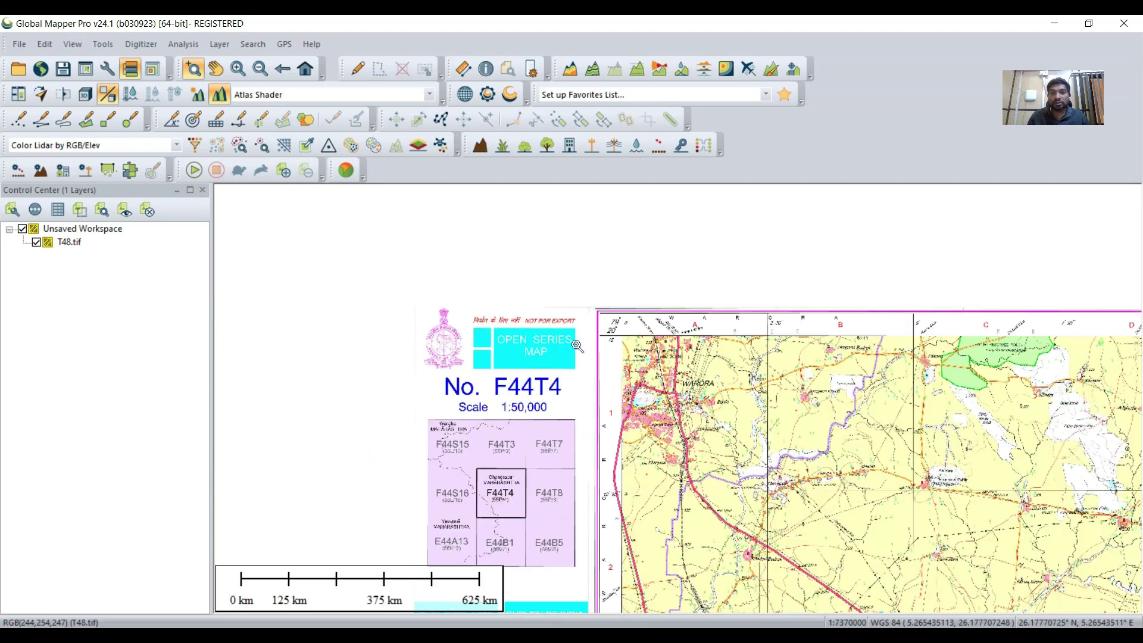
{"action": "scroll", "coordinate": [650, 347], "scroll_direction": "up", "scroll_amount": 1}
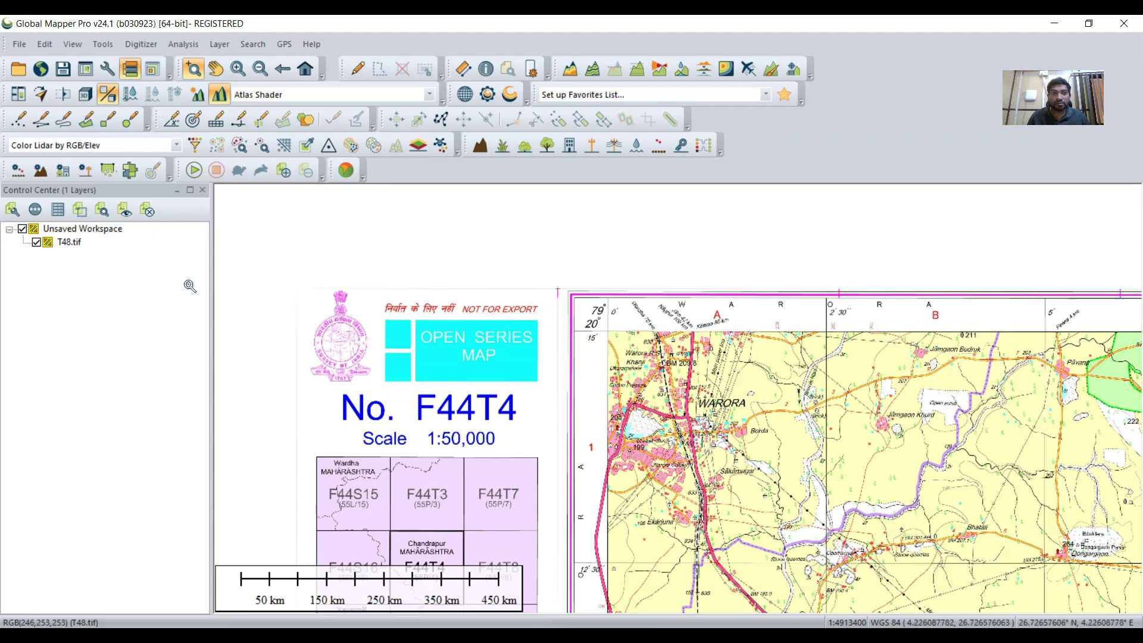
- Start rectifying T48.tif and delete the default Top Left and Bottom Right control points
{"action": "right_click", "coordinate": [65, 248]}
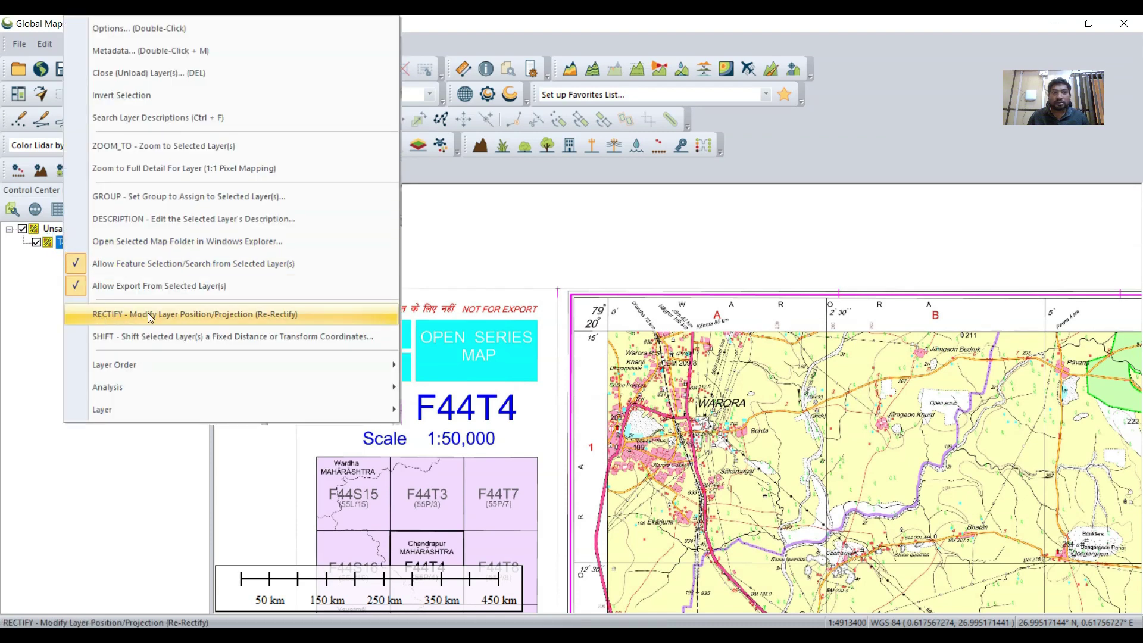
{"action": "left_click", "coordinate": [216, 316]}
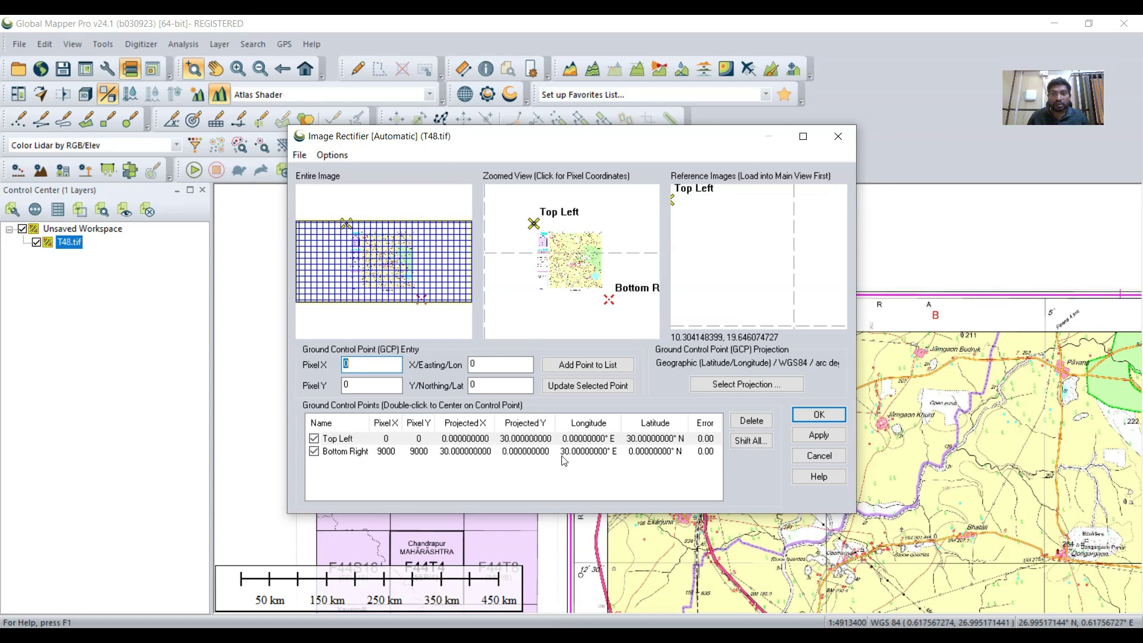
{"action": "left_click", "coordinate": [456, 439]}
{"action": "left_click", "coordinate": [458, 453], "text": "shift"}
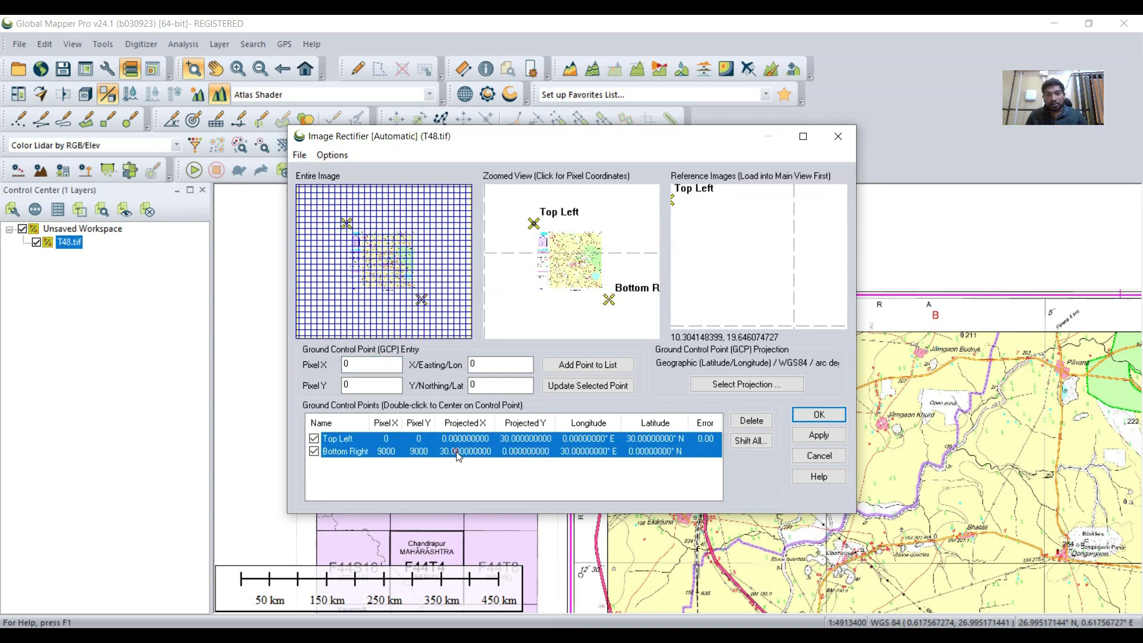
{"action": "left_click", "coordinate": [763, 426]}
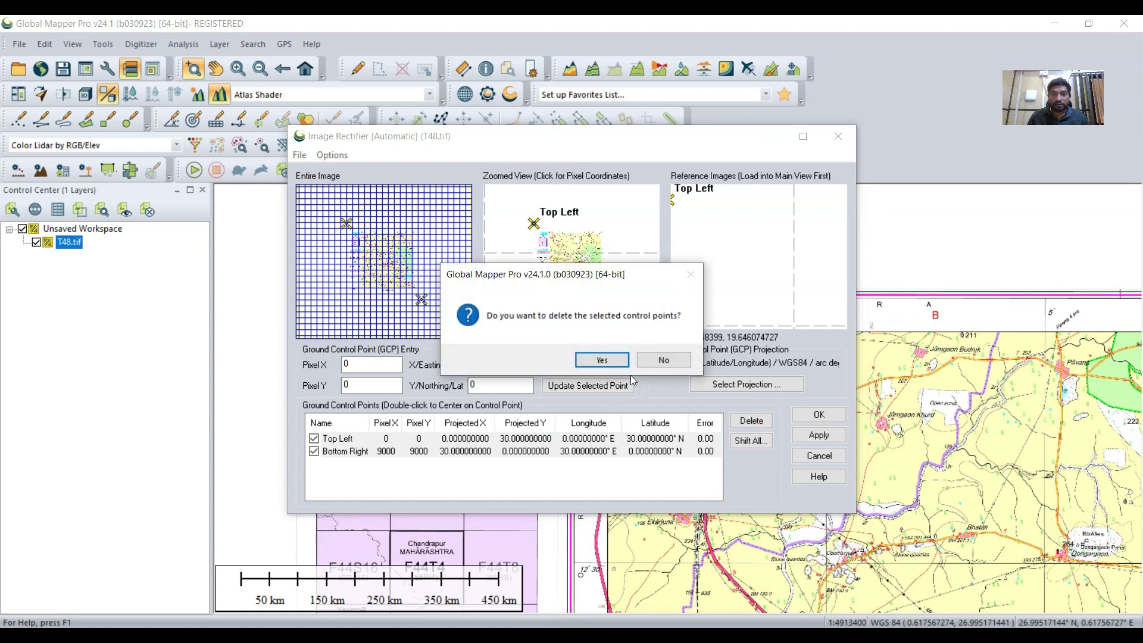
{"action": "left_click", "coordinate": [602, 360]}
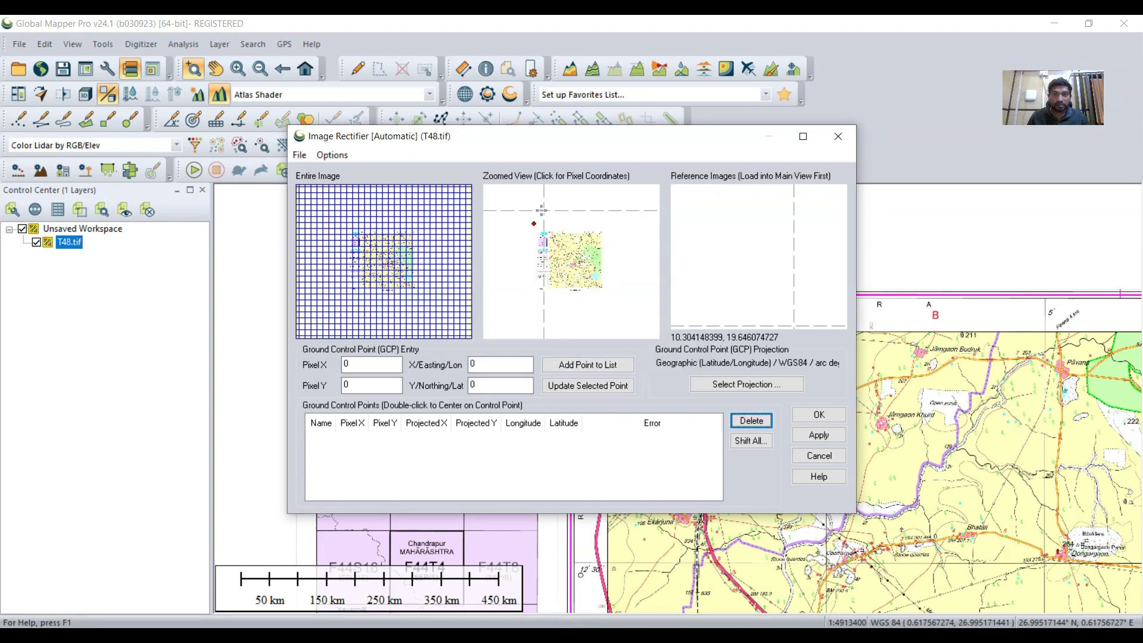
- Pin a control point on the map's exact top-left corner in the zoomed view
{"action": "scroll", "coordinate": [551, 237], "scroll_direction": "up", "scroll_amount": 2}
{"action": "scroll", "coordinate": [551, 239], "scroll_direction": "up", "scroll_amount": 4}
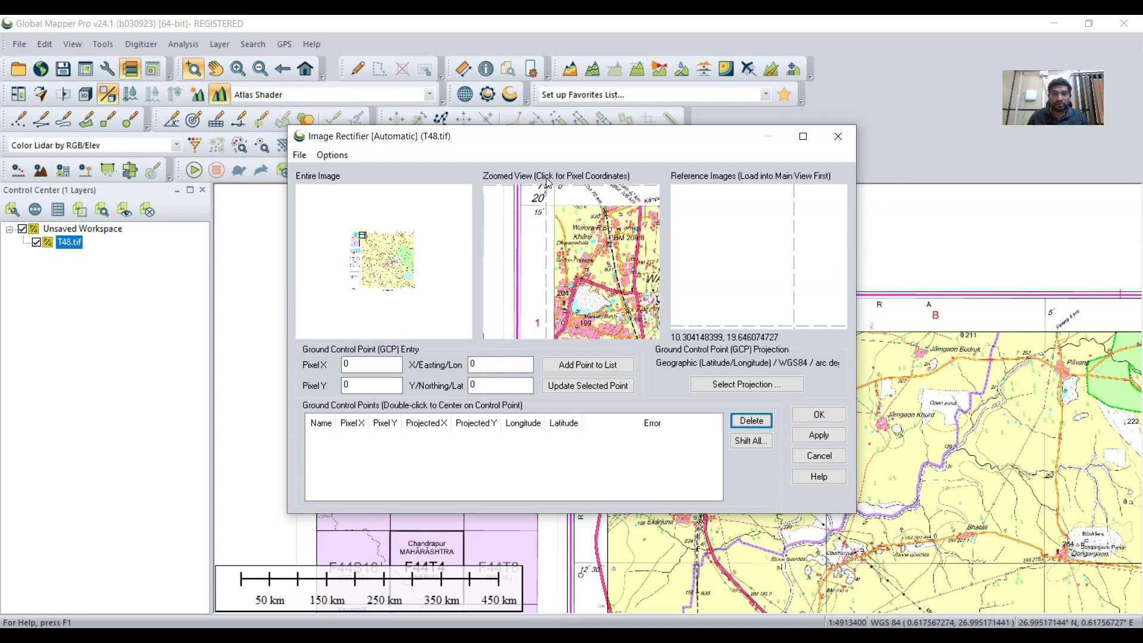
{"action": "scroll", "coordinate": [548, 199], "scroll_direction": "down", "scroll_amount": 4}
{"action": "scroll", "coordinate": [548, 198], "scroll_direction": "up", "scroll_amount": 6}
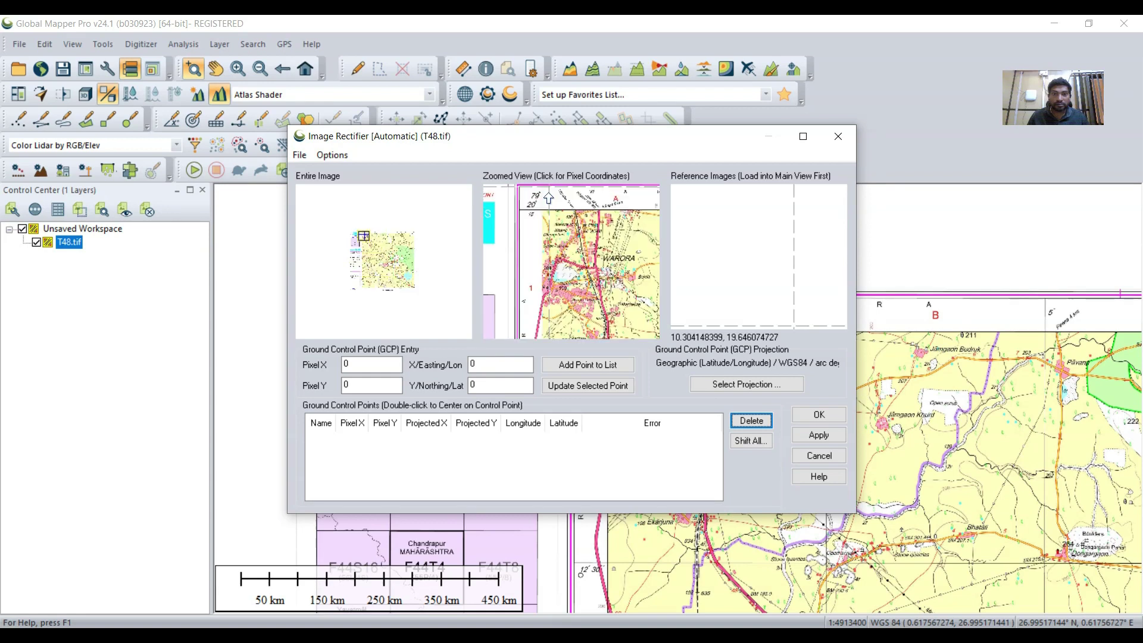
{"action": "scroll", "coordinate": [532, 229], "scroll_direction": "up", "scroll_amount": 5}
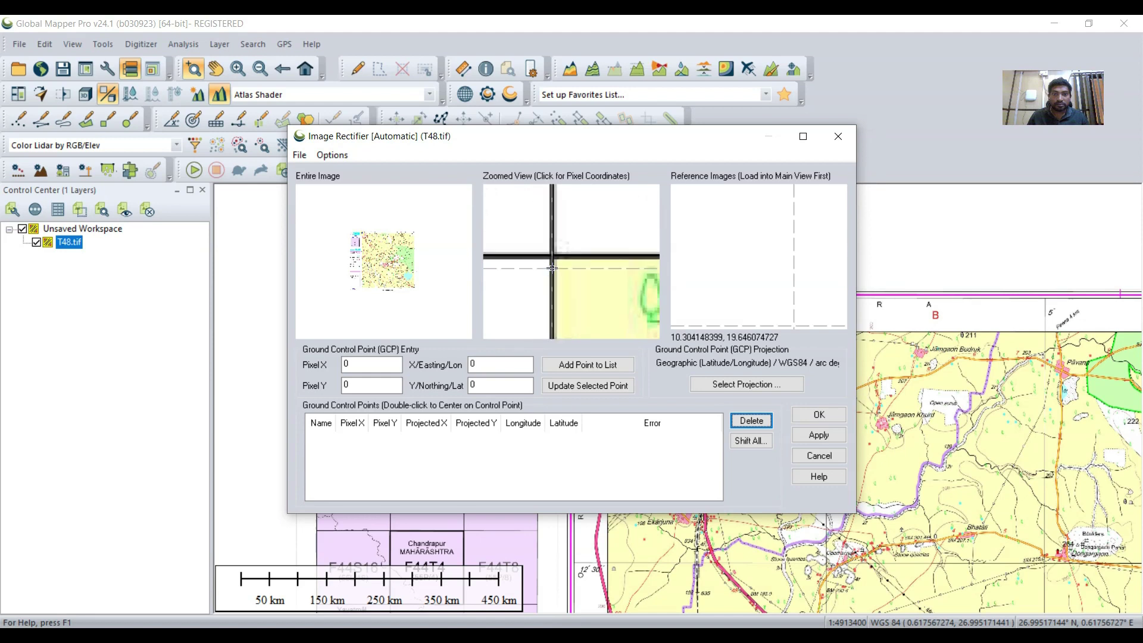
{"action": "left_click", "coordinate": [555, 216]}
{"action": "scroll", "coordinate": [555, 216], "scroll_direction": "down", "scroll_amount": 8}
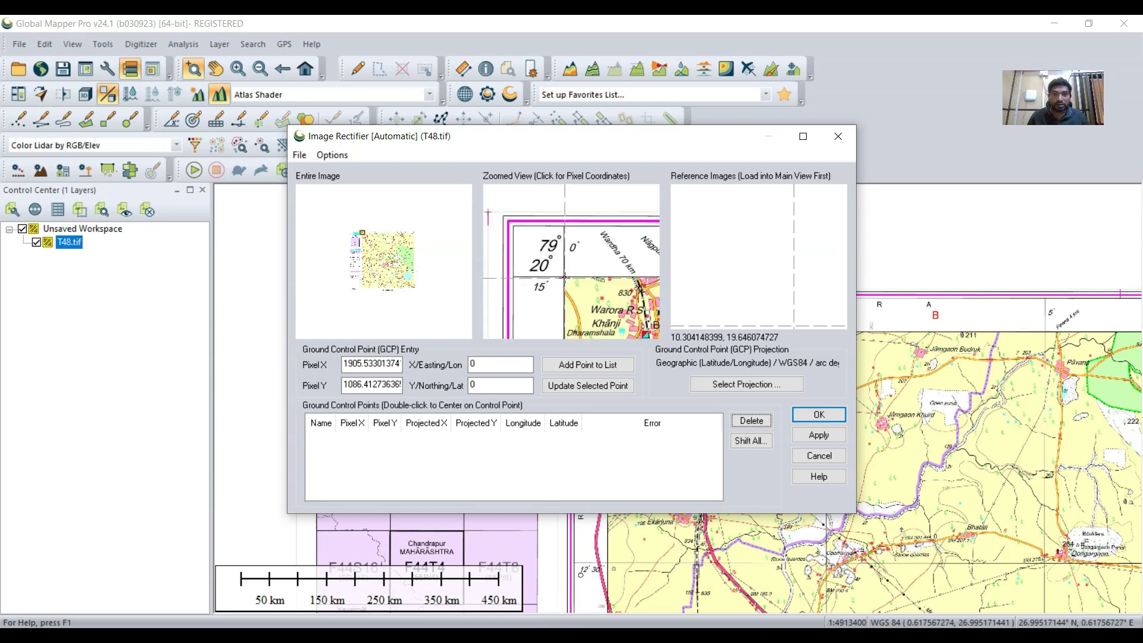
- Give it longitude 79.00 and latitude 20.15 and add it as Point 1
{"action": "left_click", "coordinate": [506, 365]}
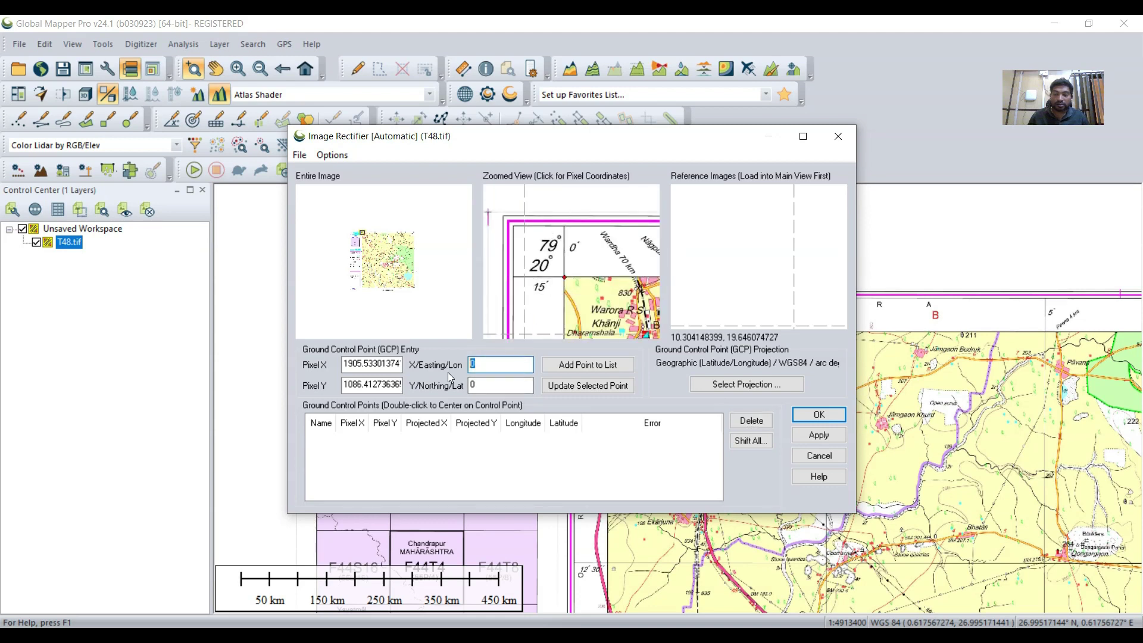
{"action": "type", "text": "79"}
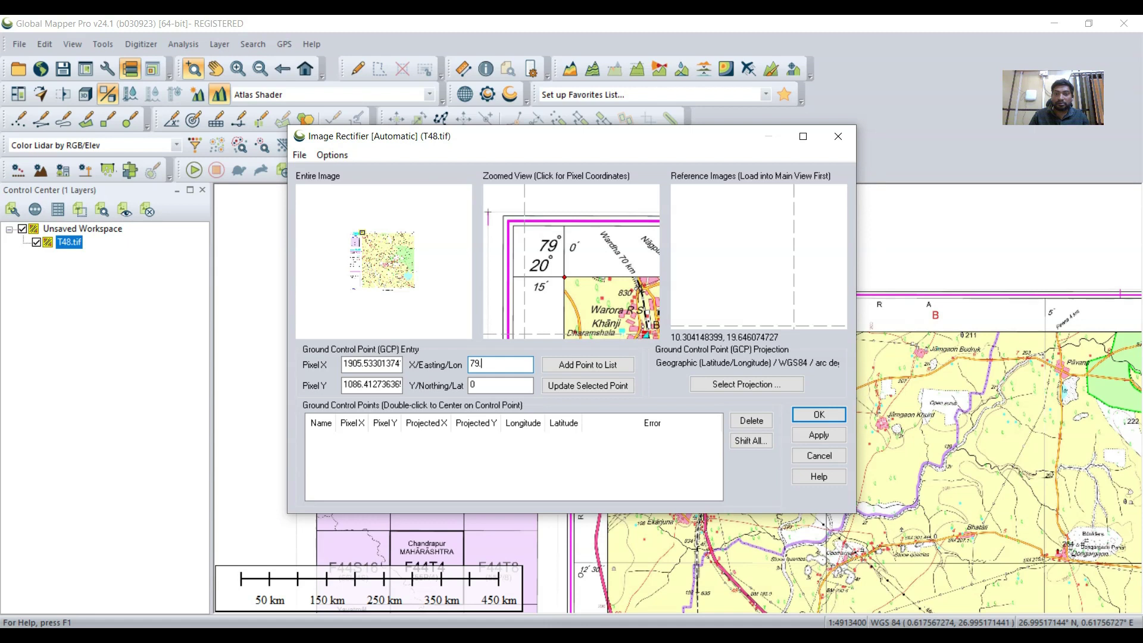
{"action": "type", "text": ".00"}
{"action": "left_click", "coordinate": [495, 386]}
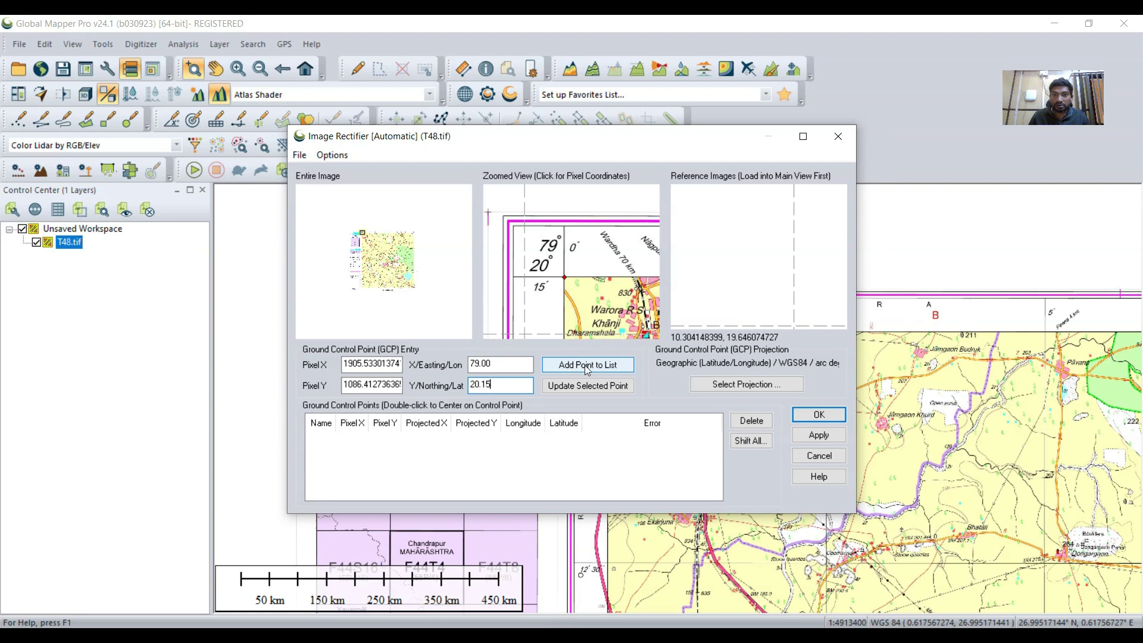
{"action": "left_click", "coordinate": [600, 373]}
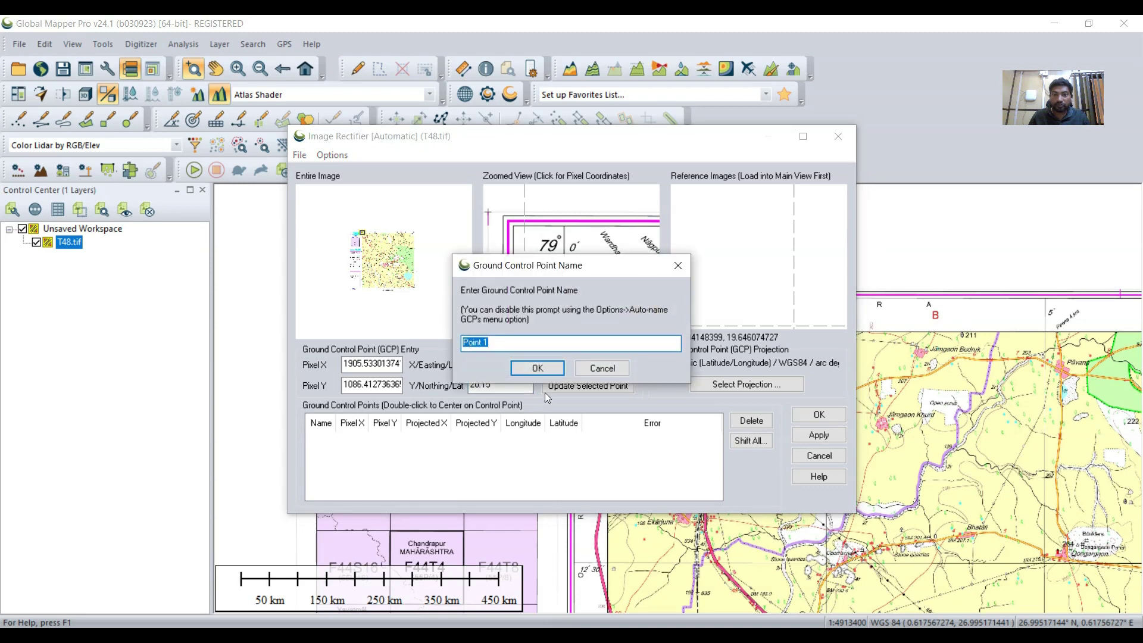
{"action": "left_click", "coordinate": [545, 373]}
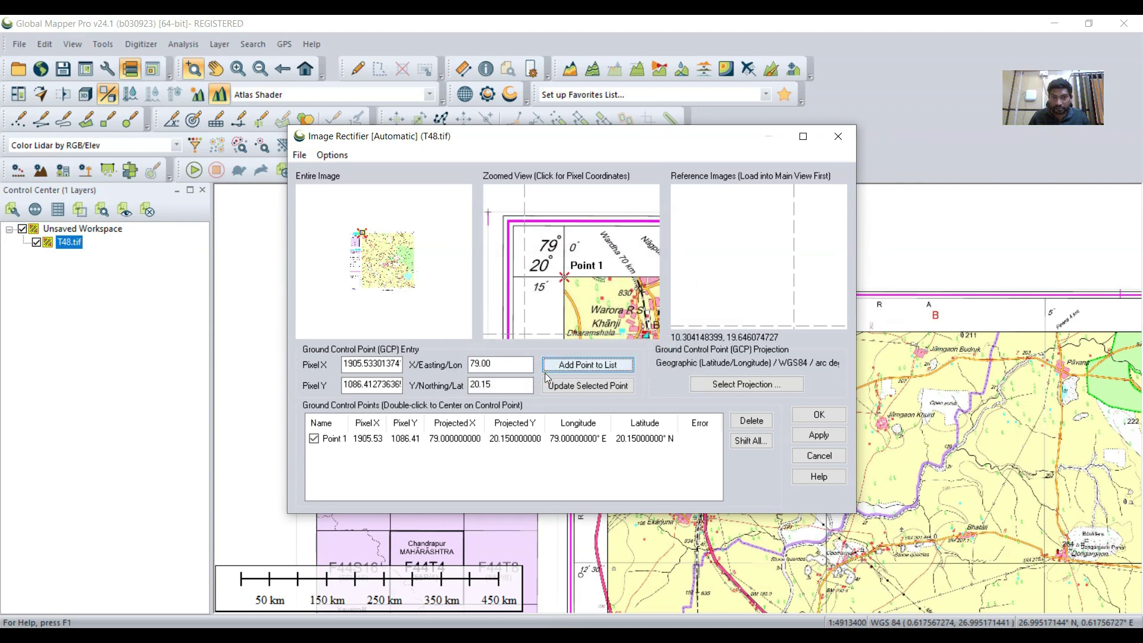
- Pin a control point on the bottom-right corner crosshair of the sheet
{"action": "scroll", "coordinate": [589, 309], "scroll_direction": "down", "scroll_amount": 5}
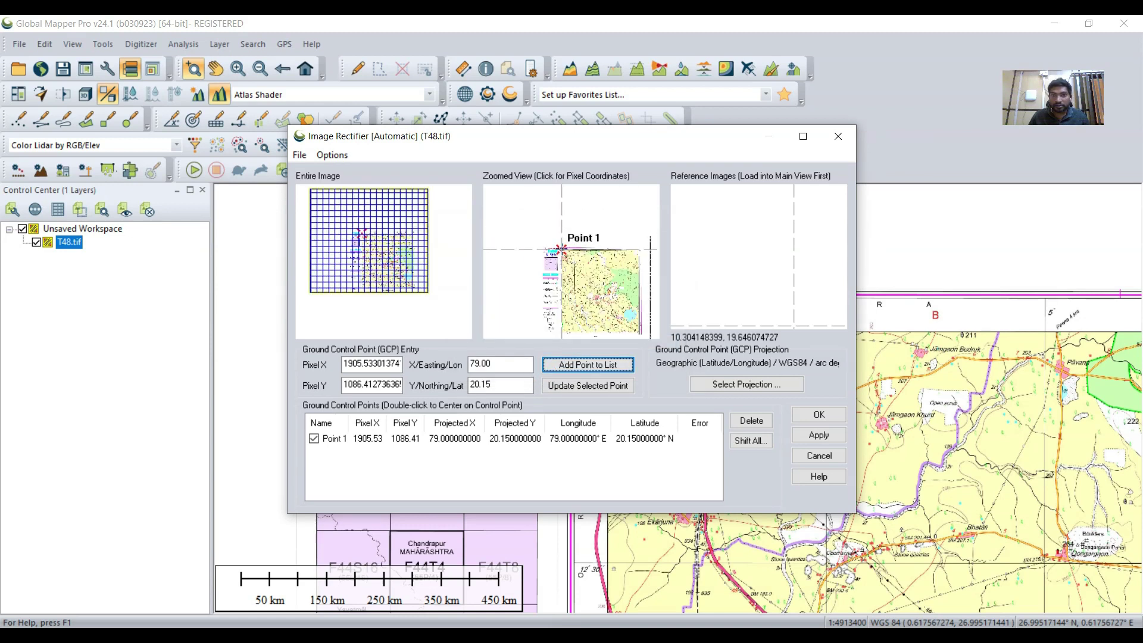
{"action": "scroll", "coordinate": [596, 279], "scroll_direction": "up", "scroll_amount": 5}
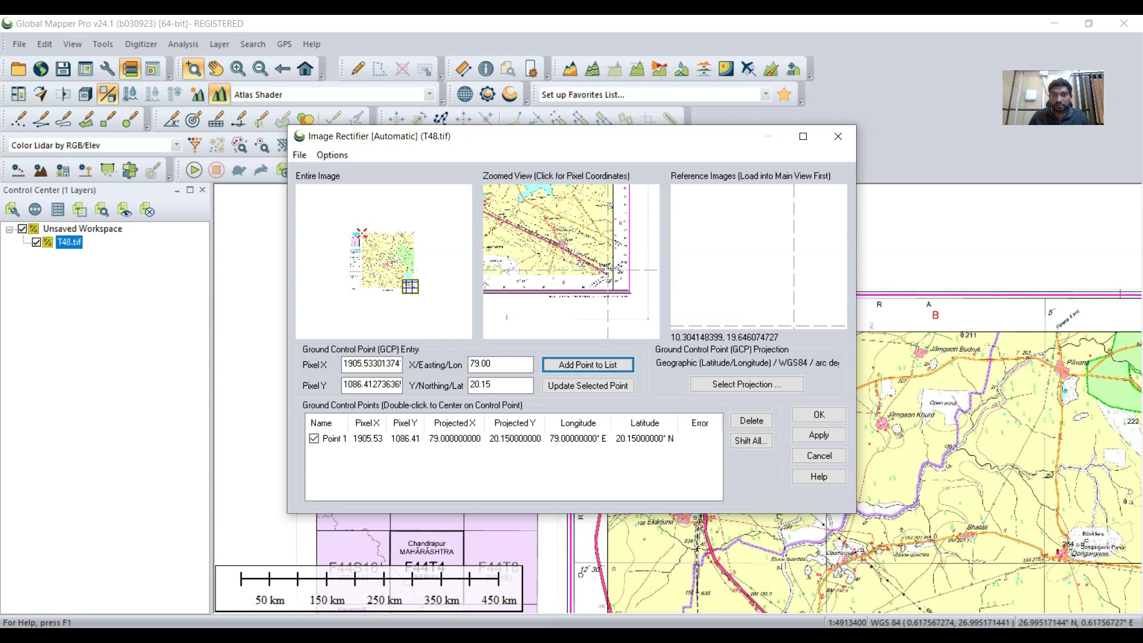
{"action": "scroll", "coordinate": [617, 278], "scroll_direction": "up", "scroll_amount": 4}
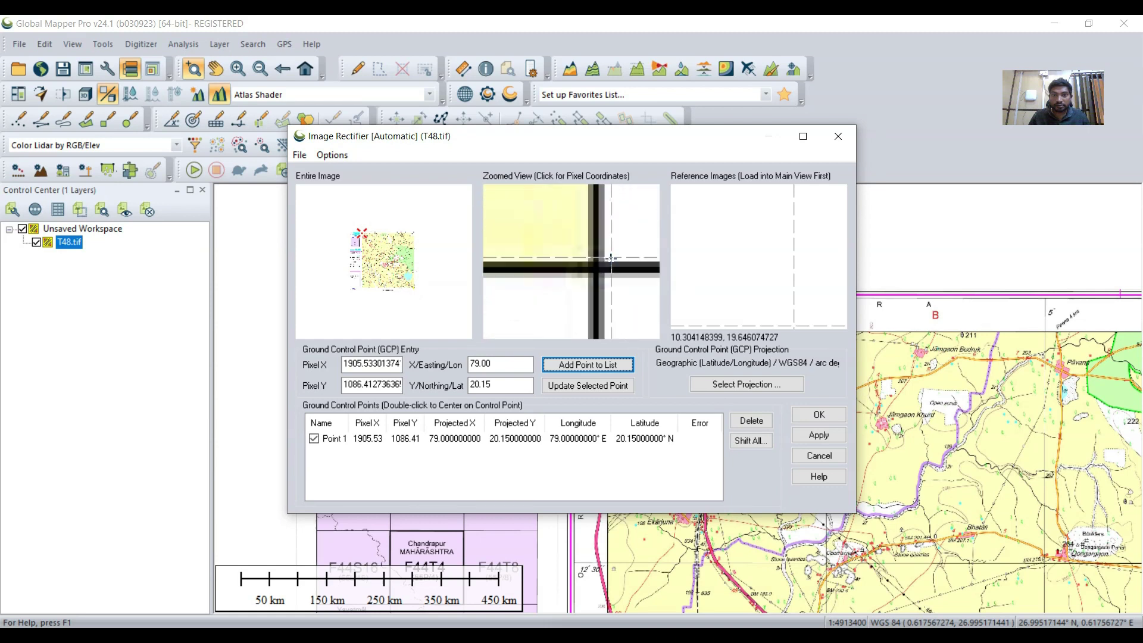
{"action": "scroll", "coordinate": [602, 273], "scroll_direction": "up", "scroll_amount": 1}
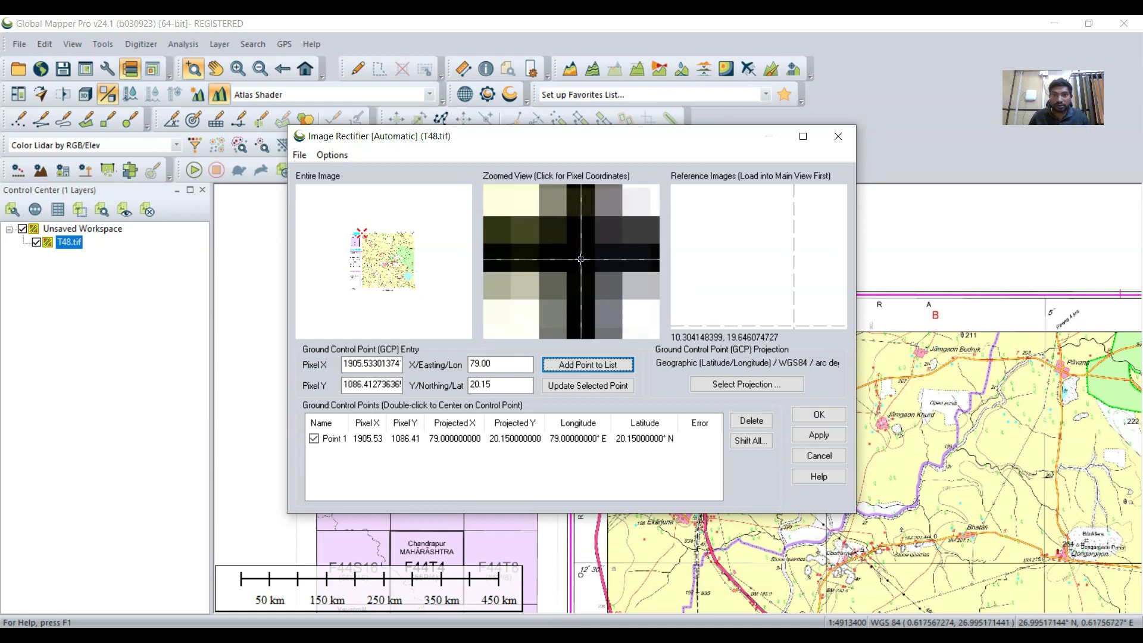
{"action": "left_click", "coordinate": [580, 257]}
{"action": "scroll", "coordinate": [595, 256], "scroll_direction": "down", "scroll_amount": 5}
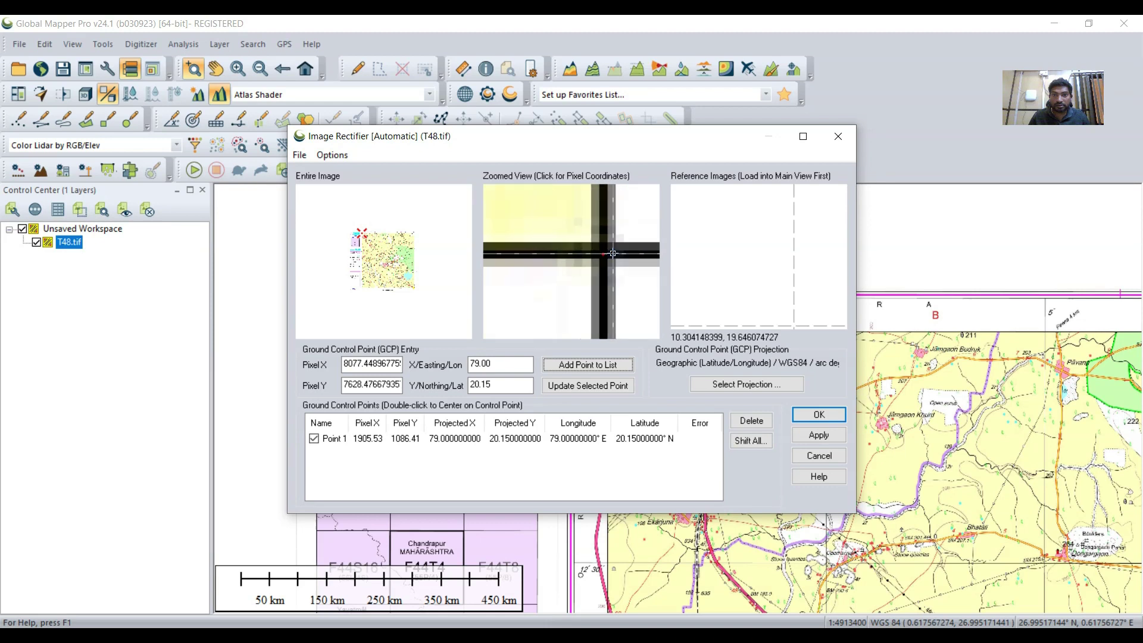
{"action": "scroll", "coordinate": [612, 253], "scroll_direction": "down", "scroll_amount": 2}
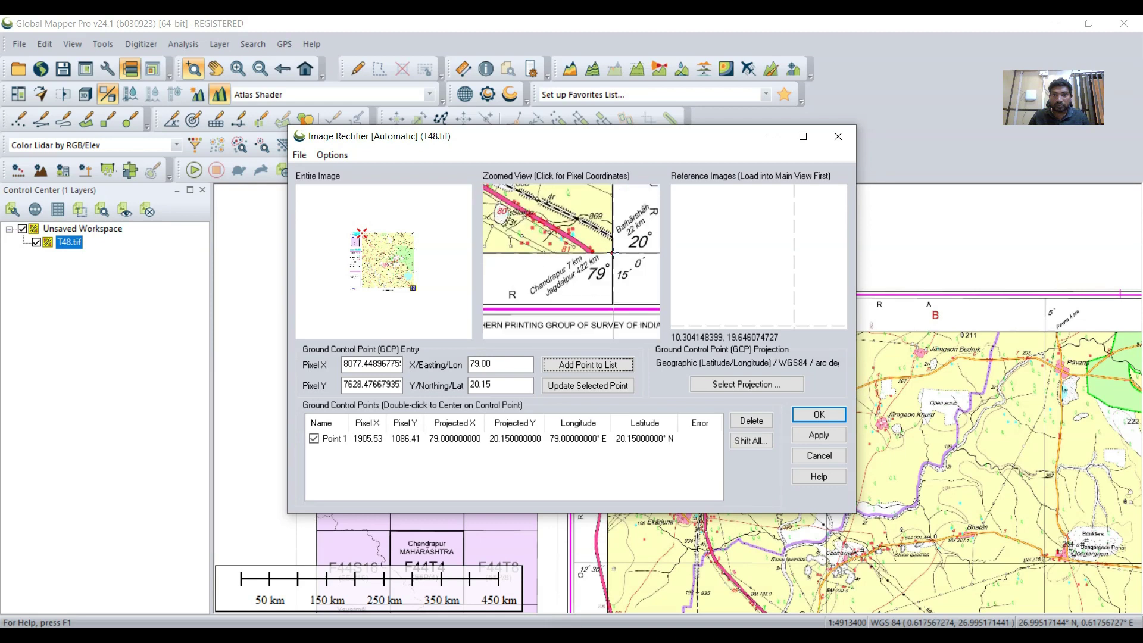
- Set its coordinates to 79.15 E, 20.00 N and add it as Point 2
{"action": "left_click_drag", "start_coordinate": [492, 364], "coordinate": [479, 367]}
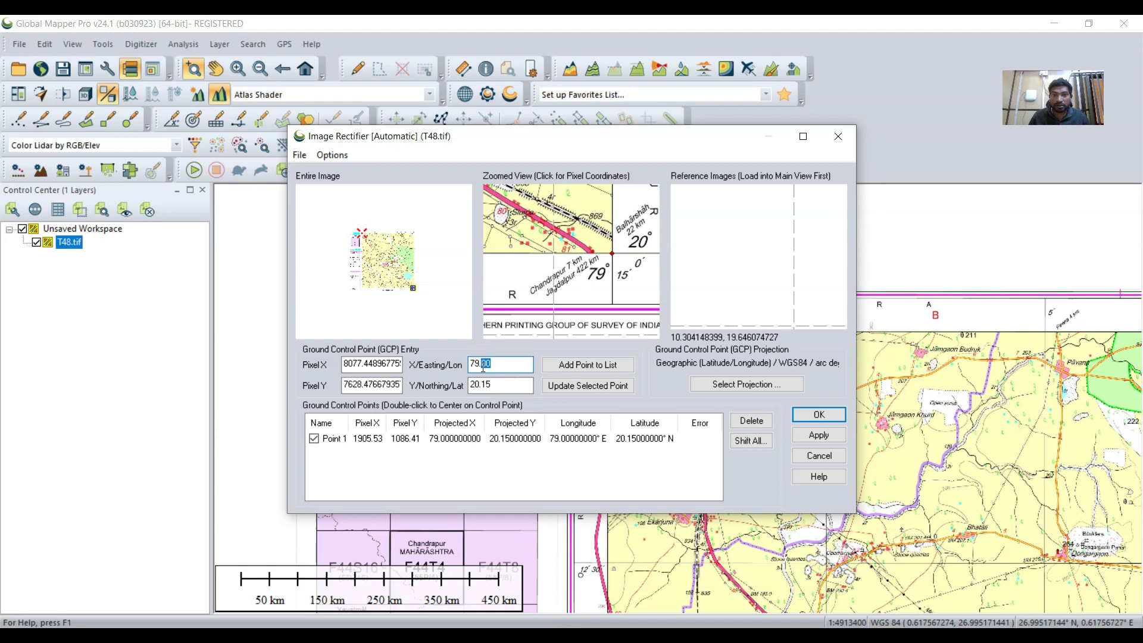
{"action": "type", "text": "15"}
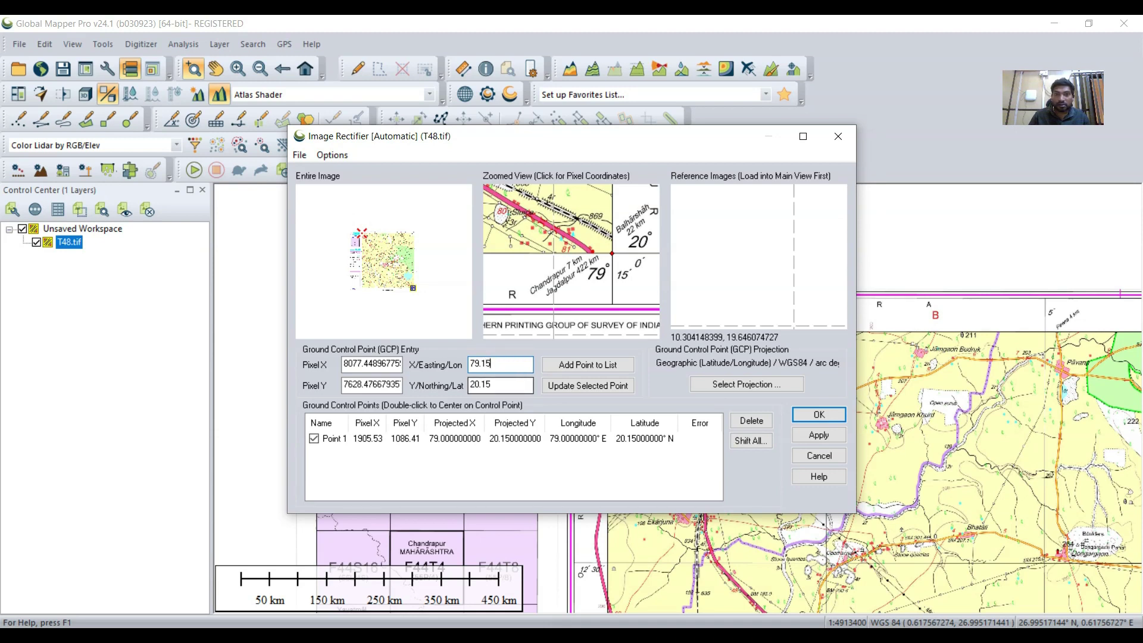
{"action": "left_click_drag", "start_coordinate": [495, 386], "coordinate": [483, 386]}
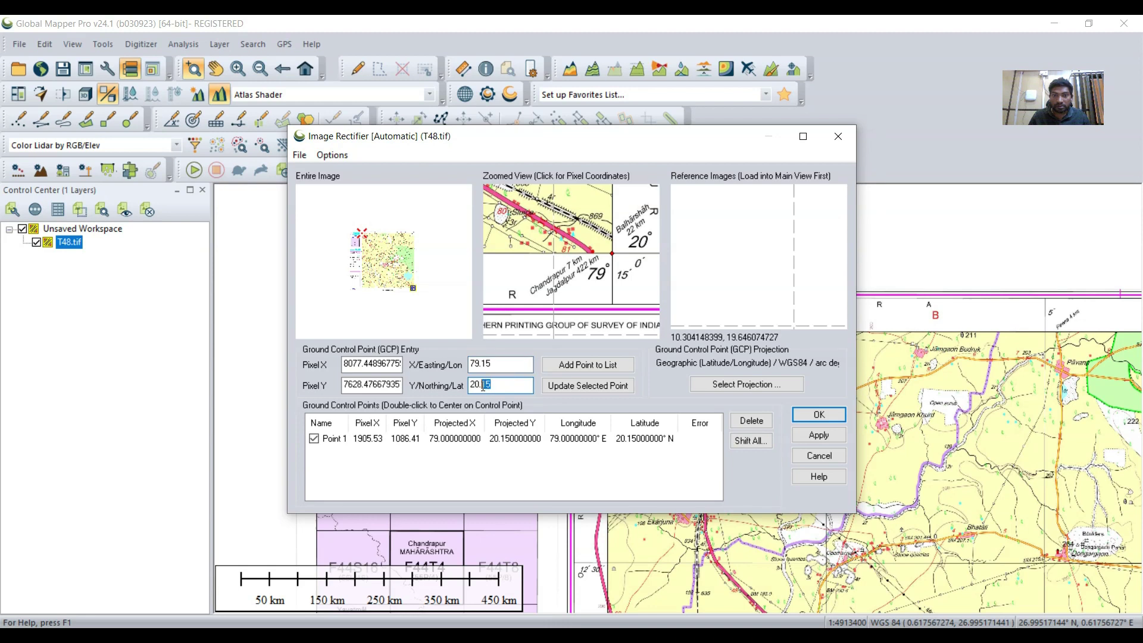
{"action": "type", "text": "00"}
{"action": "left_click", "coordinate": [568, 371]}
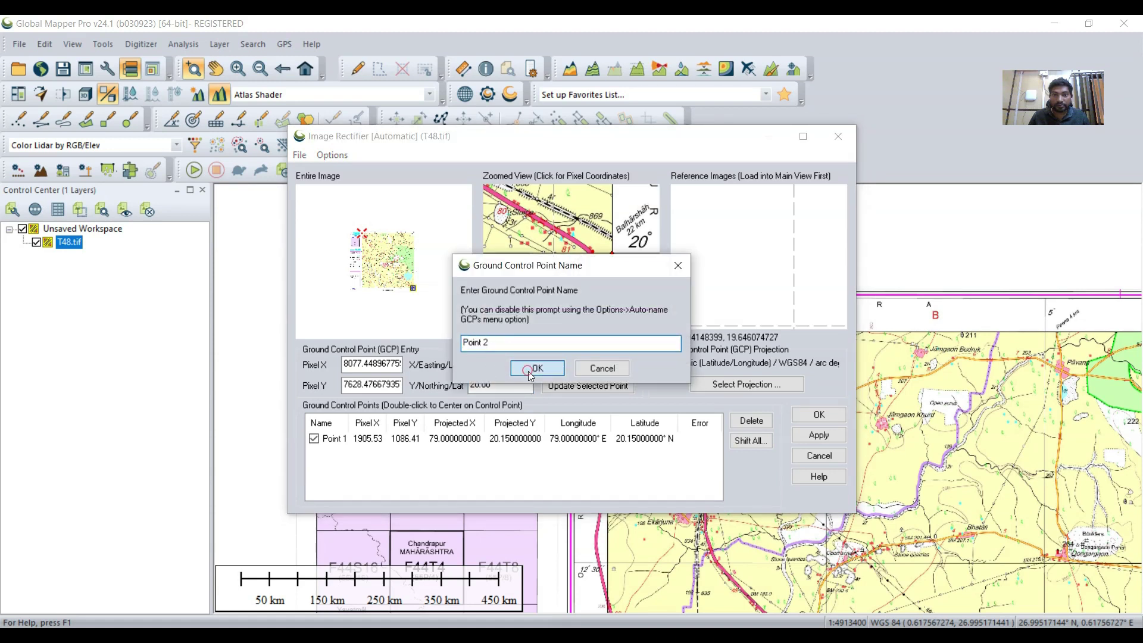
{"action": "left_click", "coordinate": [527, 369]}
{"action": "scroll", "coordinate": [565, 276], "scroll_direction": "down", "scroll_amount": 6}
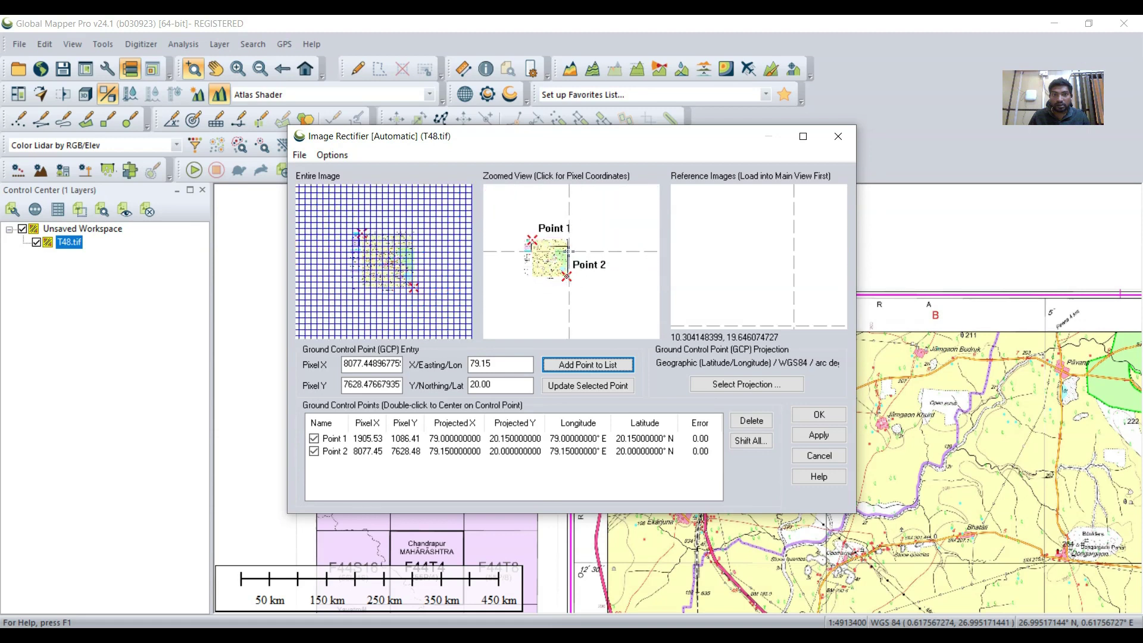
- Pin a control point on the top-right corner crosshair of the sheet
{"action": "scroll", "coordinate": [564, 217], "scroll_direction": "up", "scroll_amount": 6}
{"action": "scroll", "coordinate": [565, 217], "scroll_direction": "up", "scroll_amount": 6}
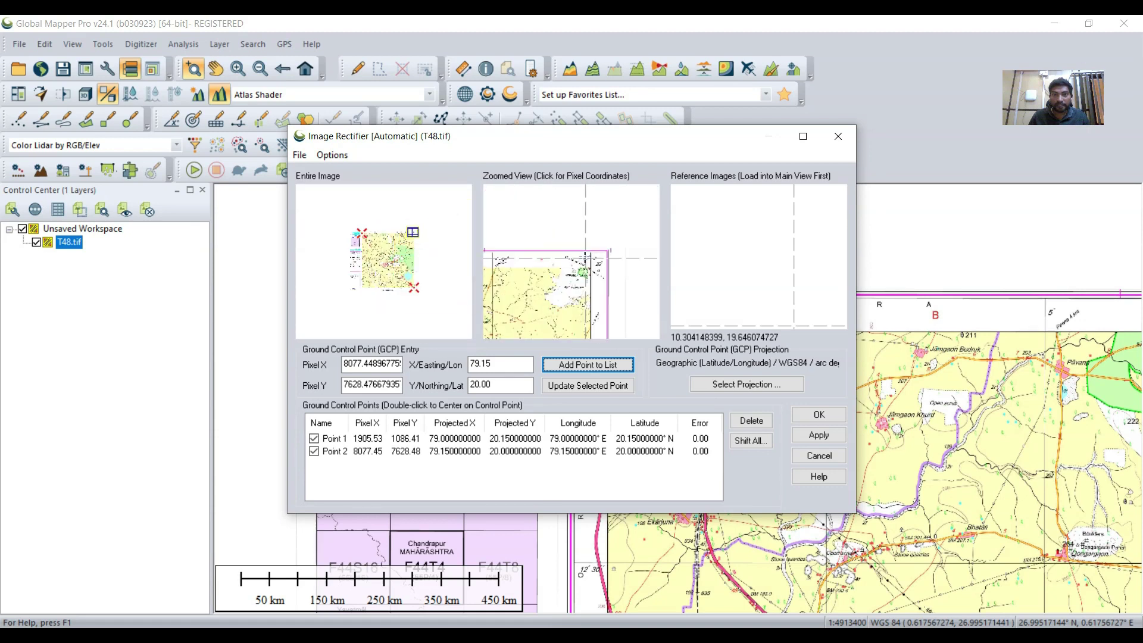
{"action": "scroll", "coordinate": [587, 269], "scroll_direction": "up", "scroll_amount": 8}
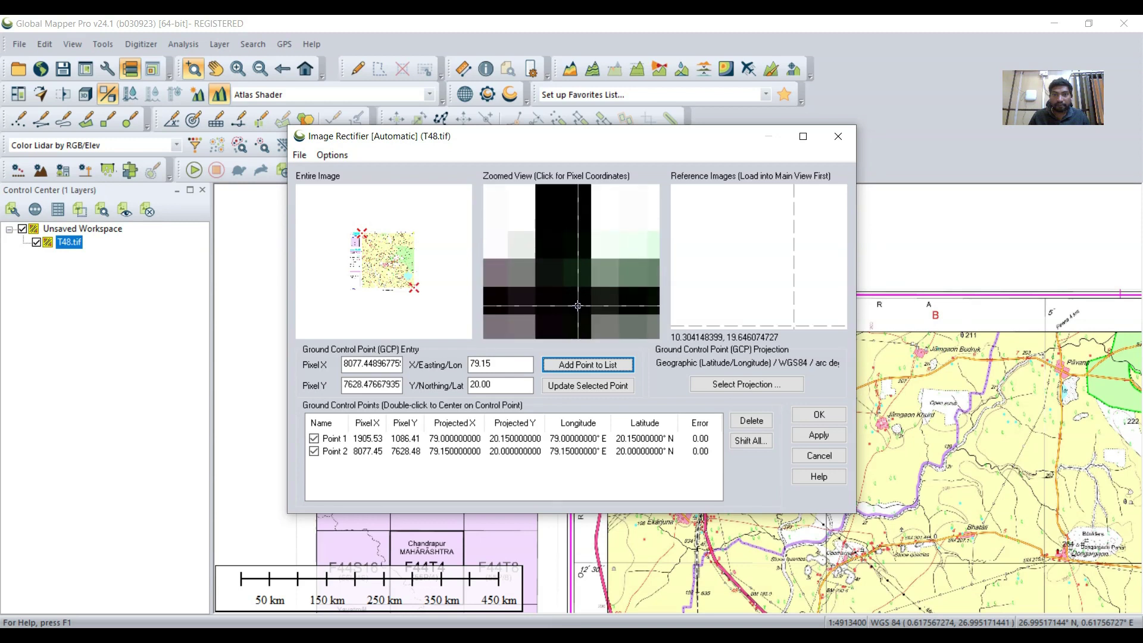
{"action": "left_click", "coordinate": [577, 300]}
{"action": "scroll", "coordinate": [577, 300], "scroll_direction": "down", "scroll_amount": 6}
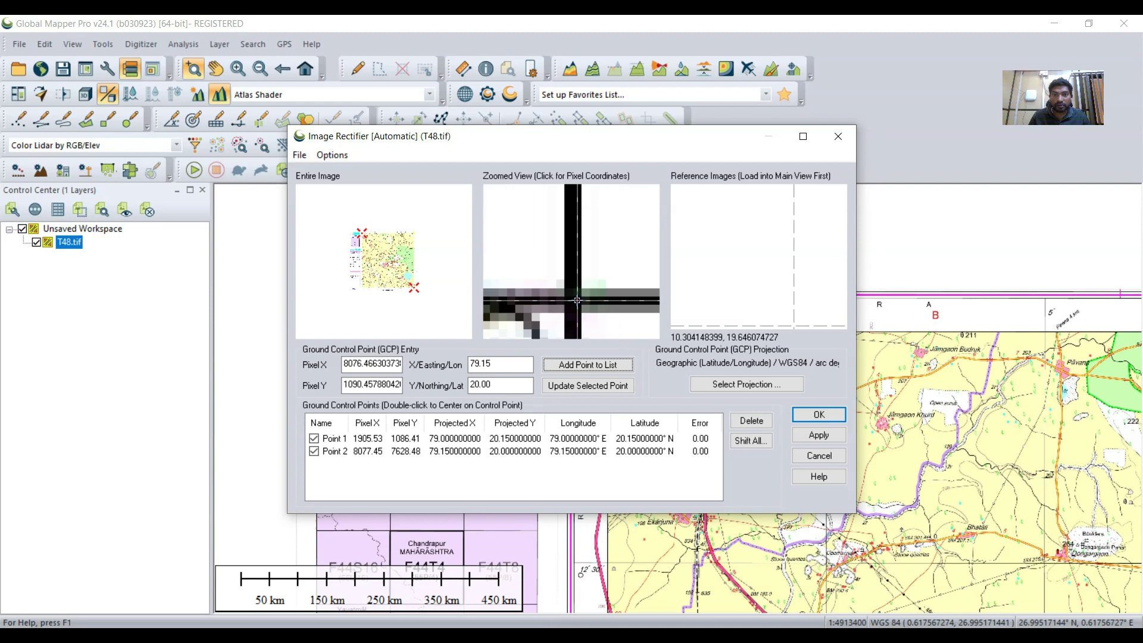
{"action": "scroll", "coordinate": [577, 300], "scroll_direction": "down", "scroll_amount": 2}
- Set its coordinates to 79.15 E, 20.15 N and add it as Point 3
{"action": "left_click", "coordinate": [518, 365]}
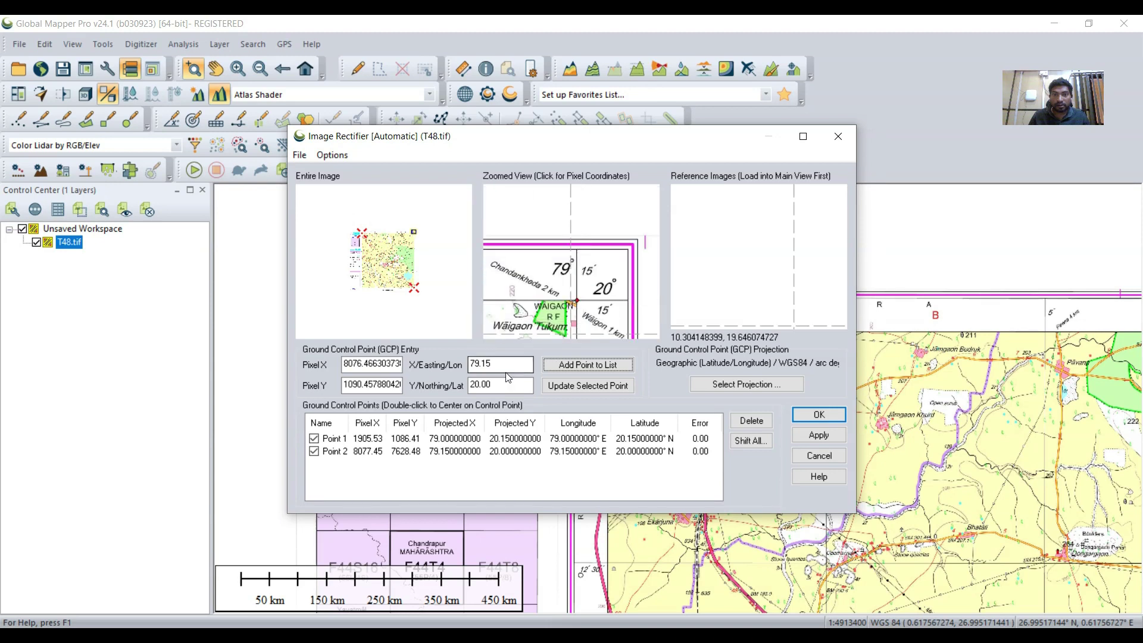
{"action": "left_click", "coordinate": [504, 387]}
{"action": "key", "text": "BackSpace"}
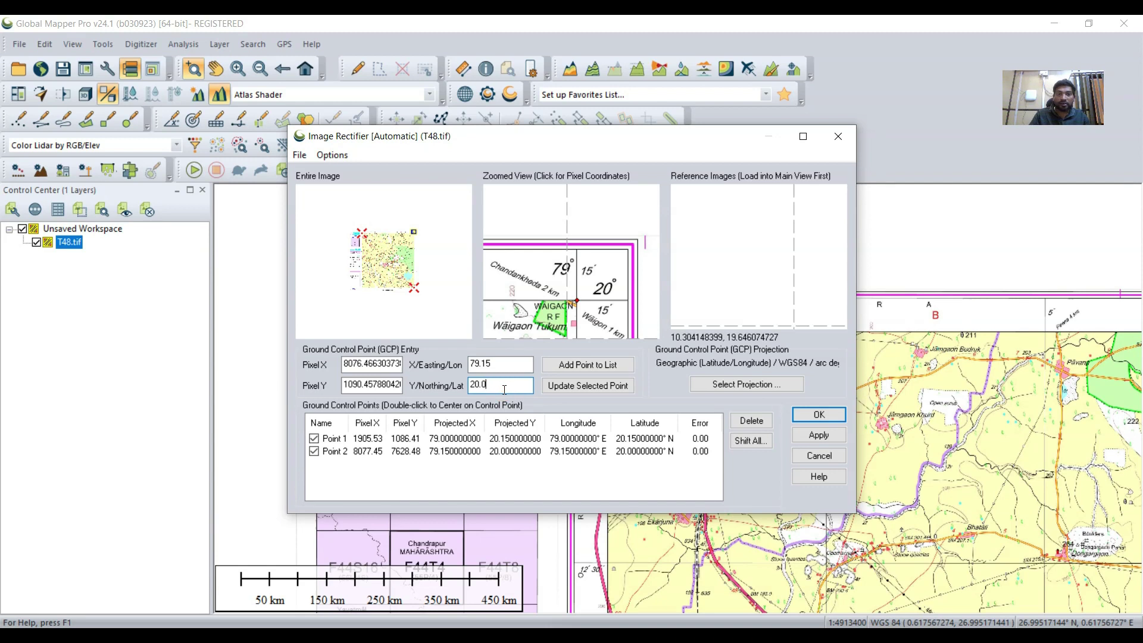
{"action": "type", "text": "5"}
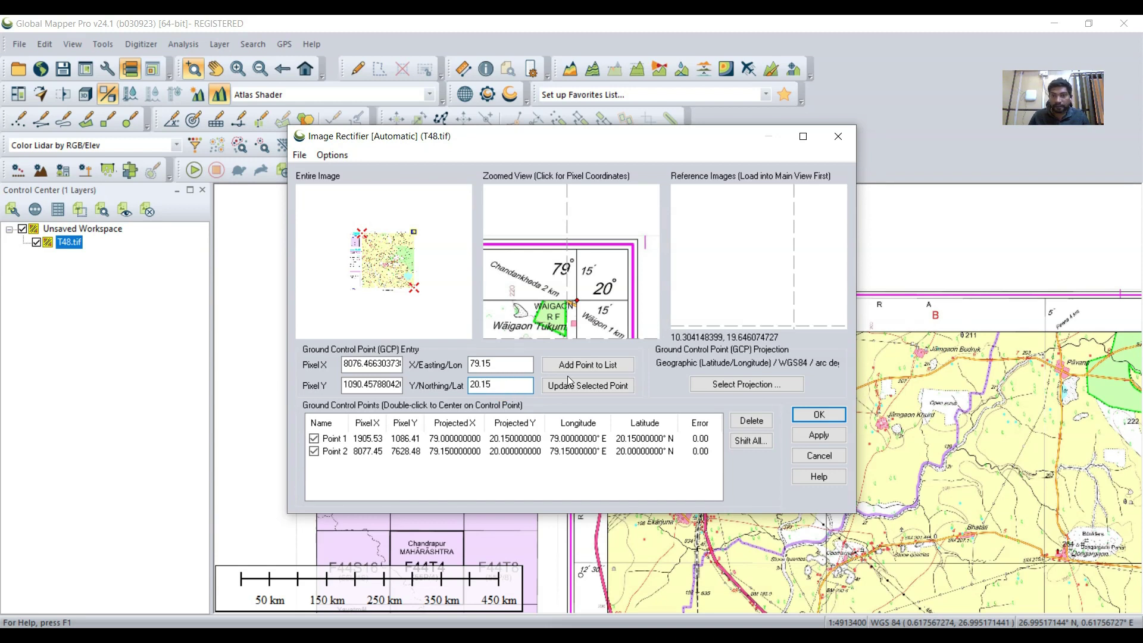
{"action": "left_click", "coordinate": [582, 370]}
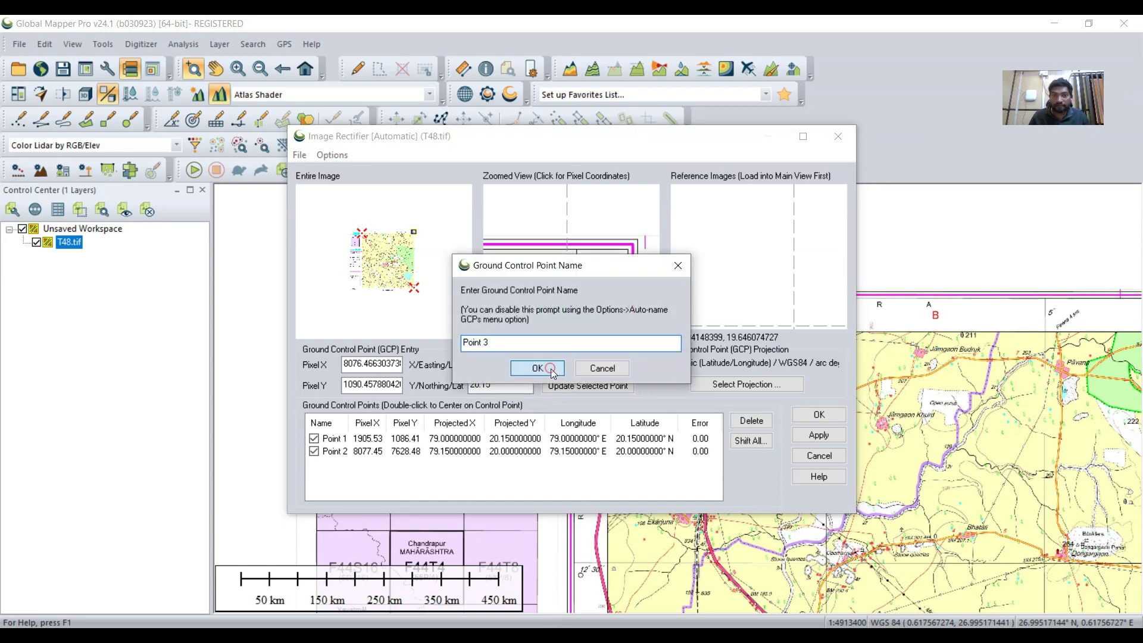
{"action": "left_click", "coordinate": [541, 367]}
{"action": "scroll", "coordinate": [576, 275], "scroll_direction": "down", "scroll_amount": 5}
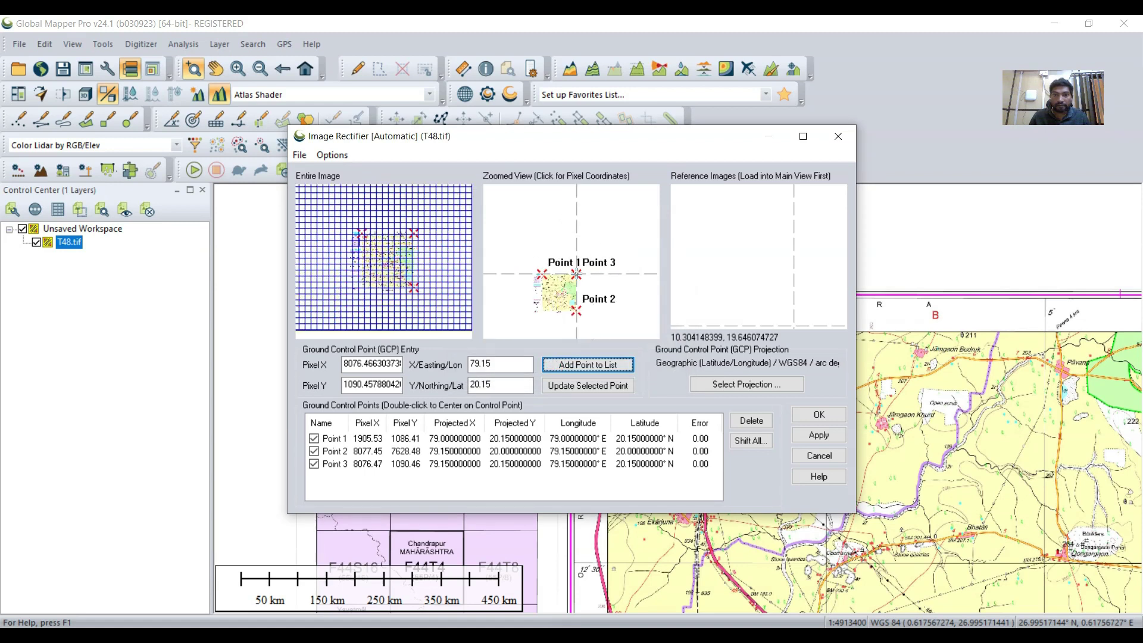
- Pin a control point on the bottom-left corner crosshair of the sheet
{"action": "scroll", "coordinate": [536, 314], "scroll_direction": "up", "scroll_amount": 5}
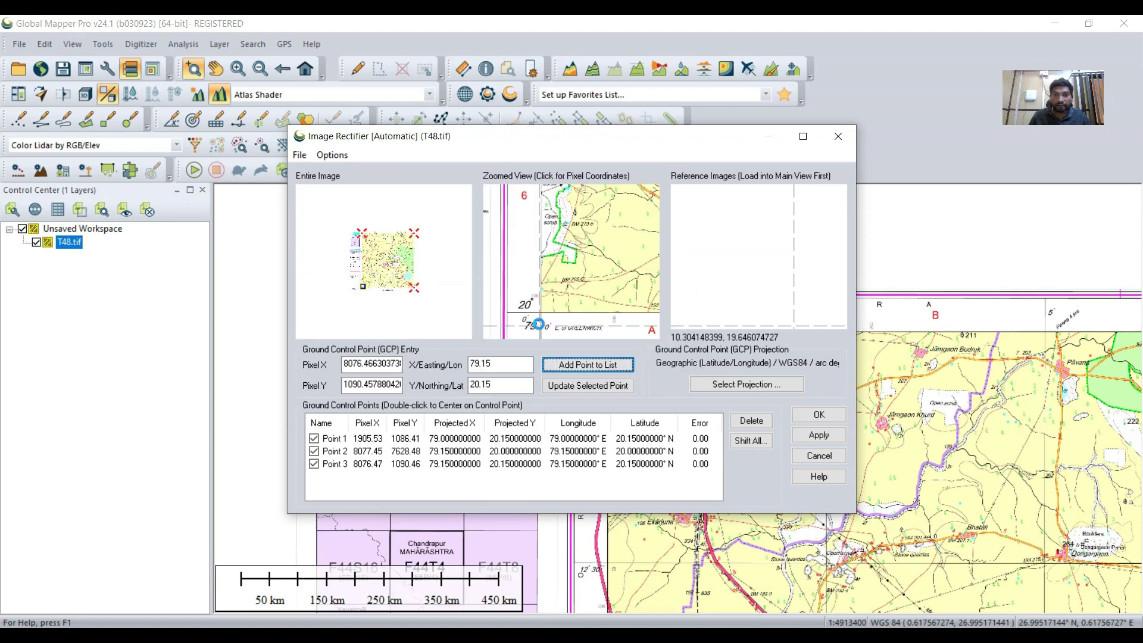
{"action": "scroll", "coordinate": [556, 288], "scroll_direction": "up", "scroll_amount": 4}
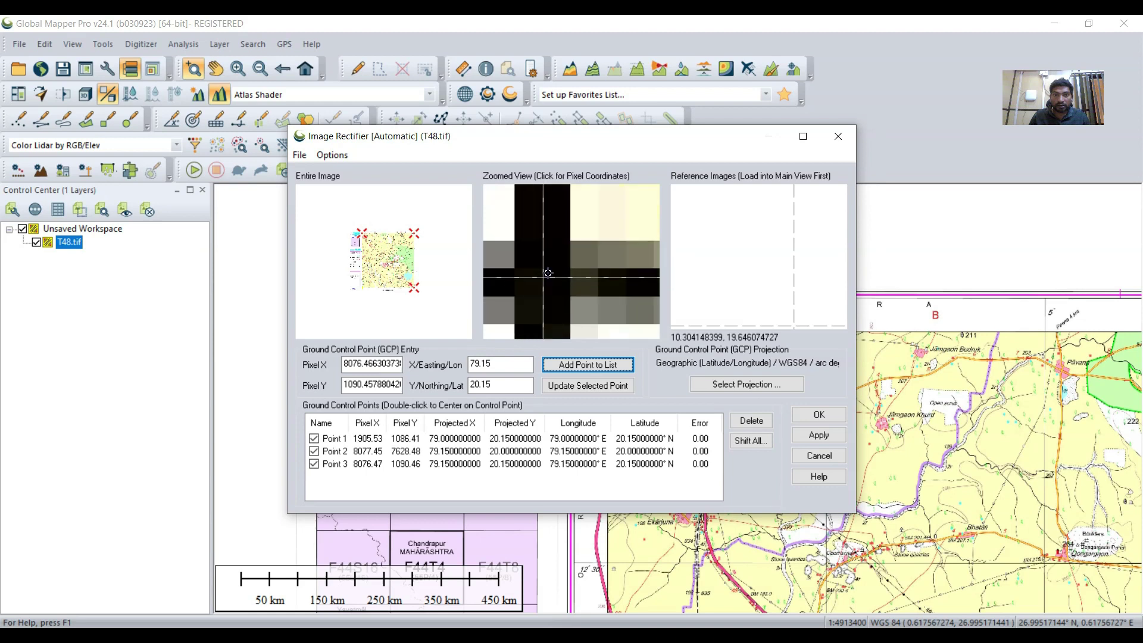
{"action": "left_click", "coordinate": [554, 282]}
{"action": "scroll", "coordinate": [554, 283], "scroll_direction": "down", "scroll_amount": 4}
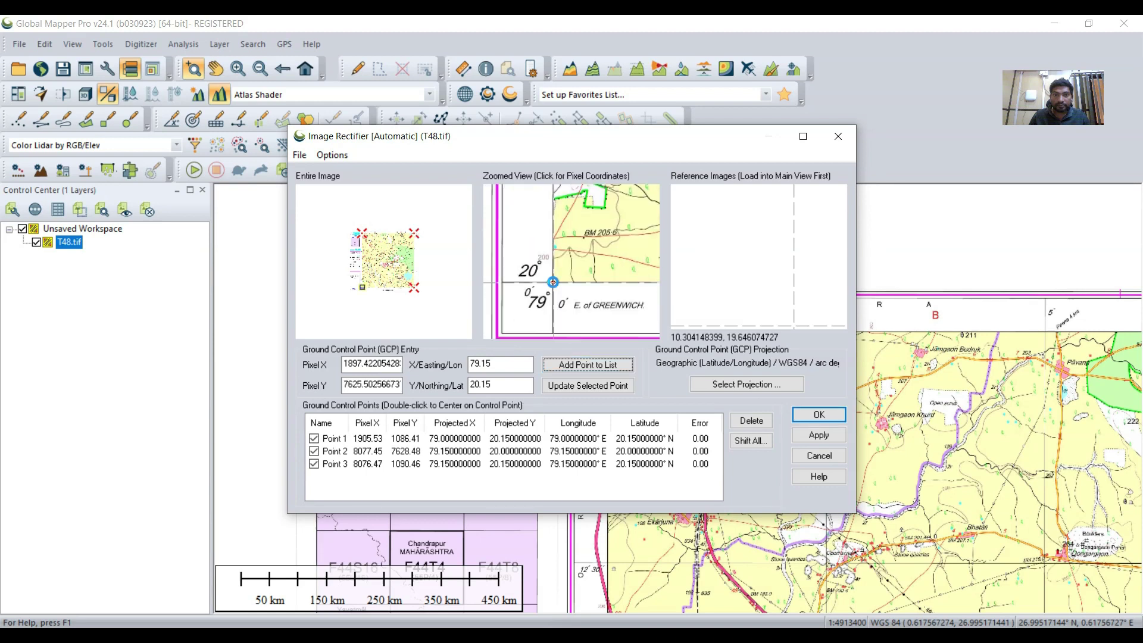
{"action": "scroll", "coordinate": [553, 282], "scroll_direction": "down", "scroll_amount": 2}
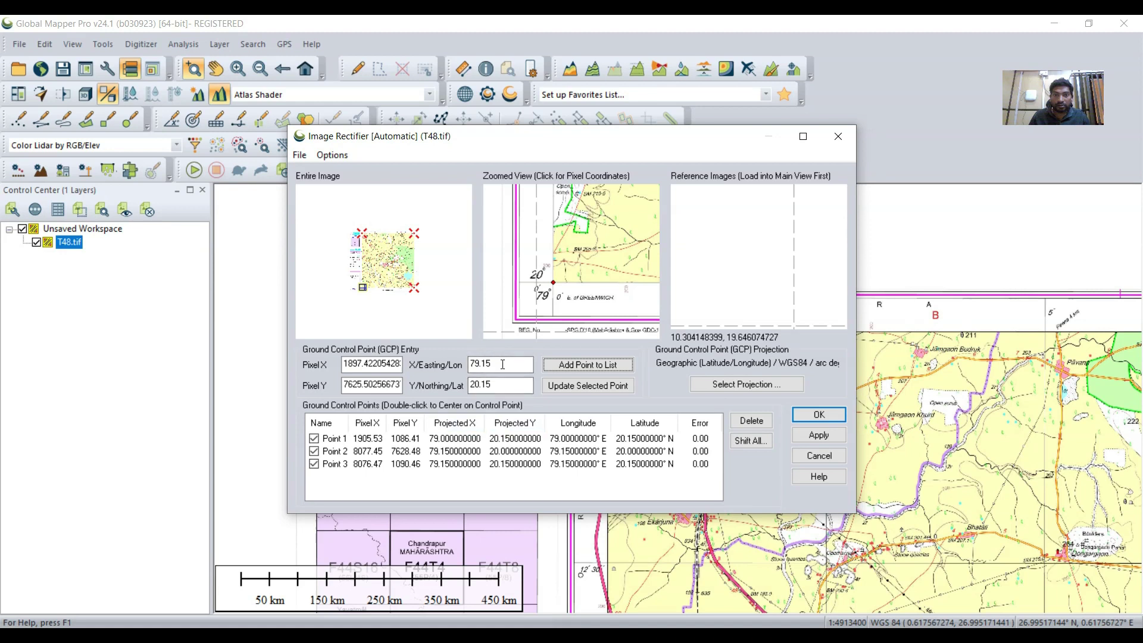
- Set its coordinates to 20.00 N, 79.00 E and add it as Point 4
{"action": "left_click", "coordinate": [503, 384]}
{"action": "key", "text": "BackSpace"}
{"action": "key", "text": "BackSpace"}
{"action": "type", "text": "00"}
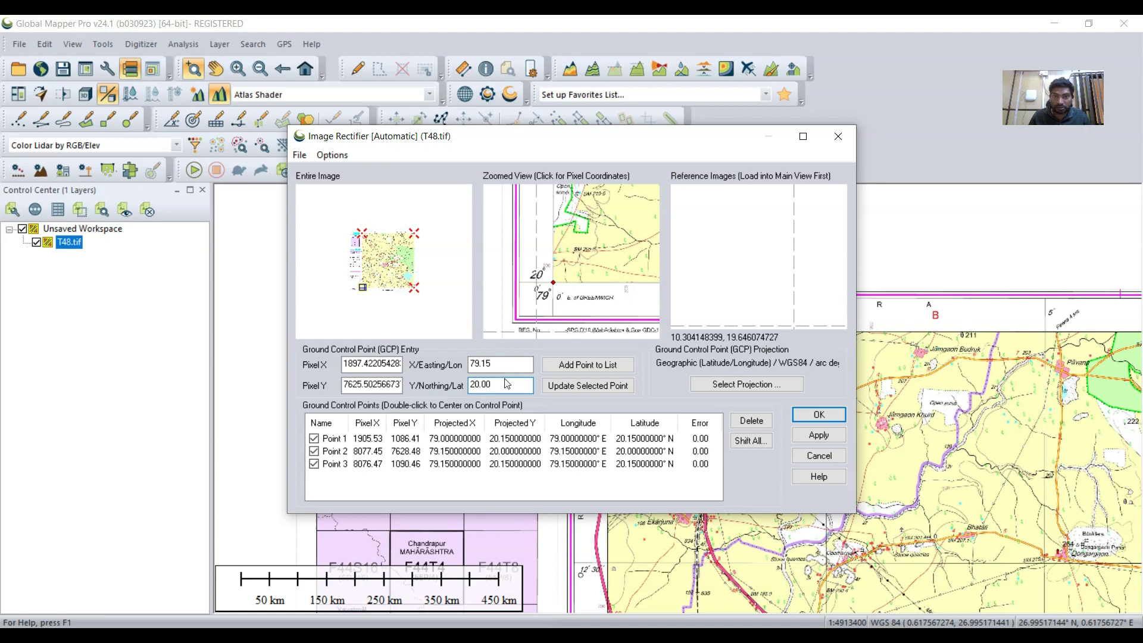
{"action": "left_click", "coordinate": [500, 364]}
{"action": "key", "text": "BackSpace"}
{"action": "key", "text": "BackSpace"}
{"action": "type", "text": "00"}
{"action": "left_click", "coordinate": [603, 369]}
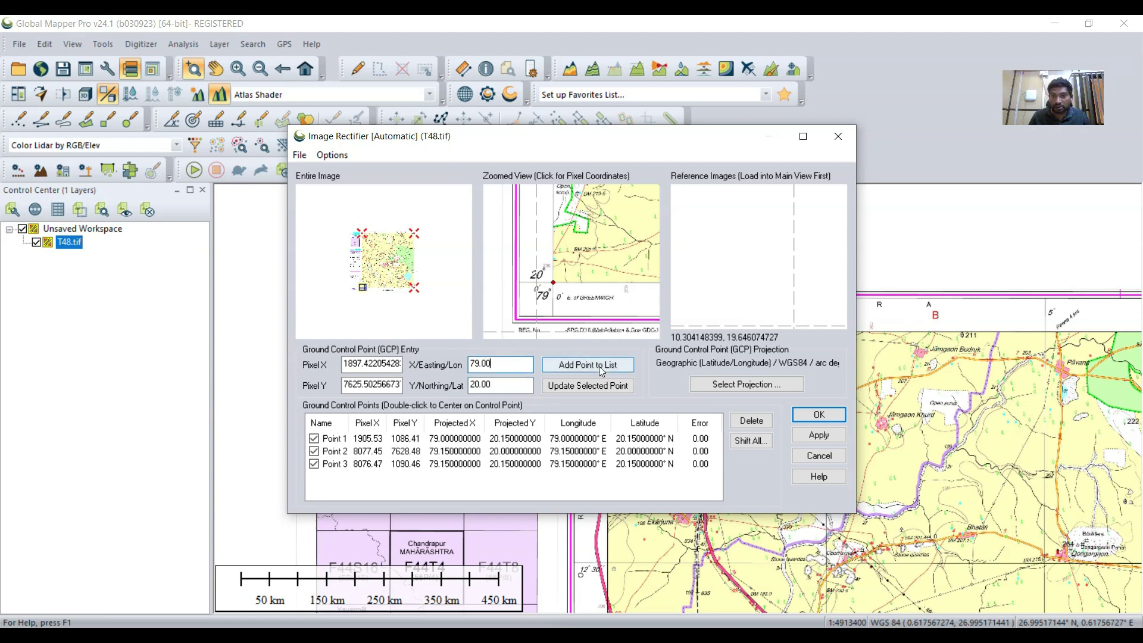
{"action": "left_click", "coordinate": [538, 368]}
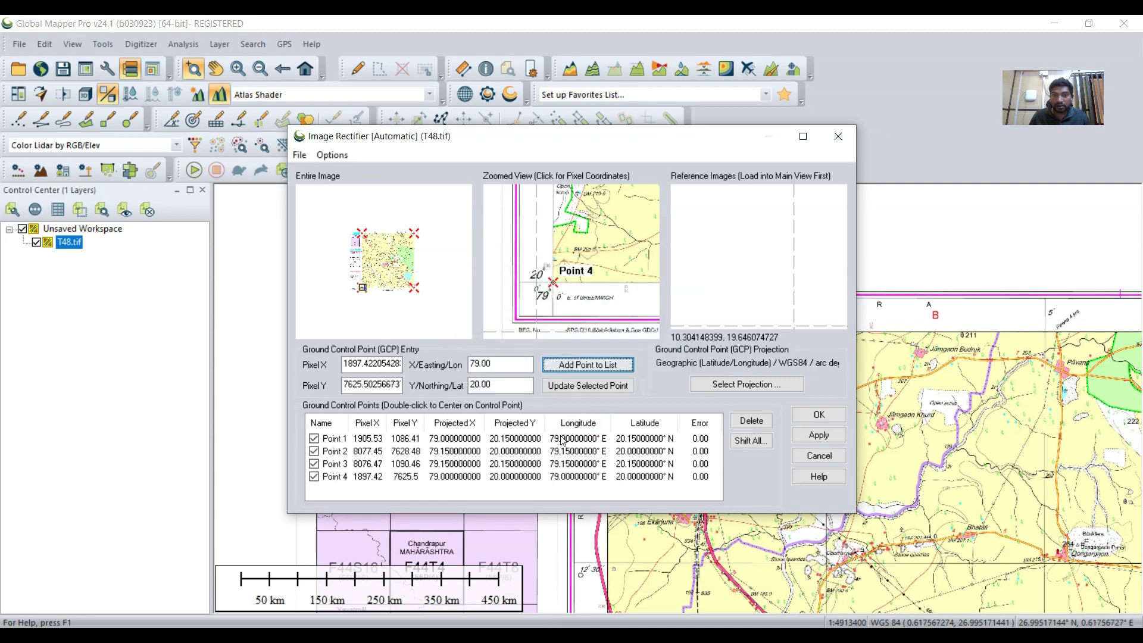
- Confirm Geographic WGS84 as the control-point projection and apply the four-point rectification
{"action": "scroll", "coordinate": [598, 274], "scroll_direction": "down", "scroll_amount": 3}
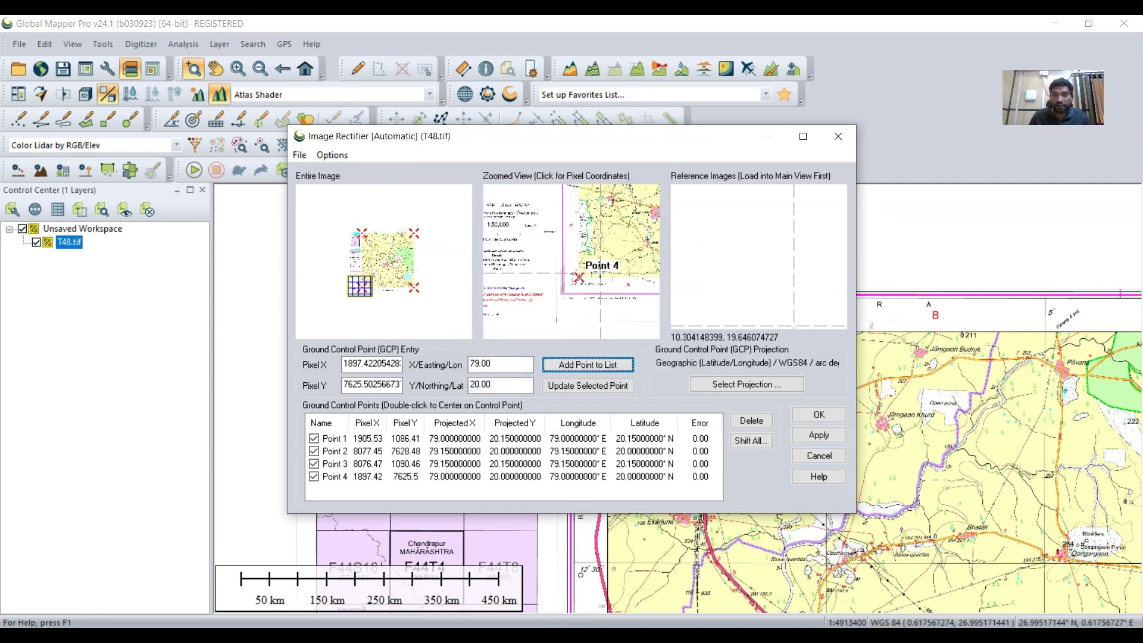
{"action": "scroll", "coordinate": [597, 273], "scroll_direction": "up", "scroll_amount": 3}
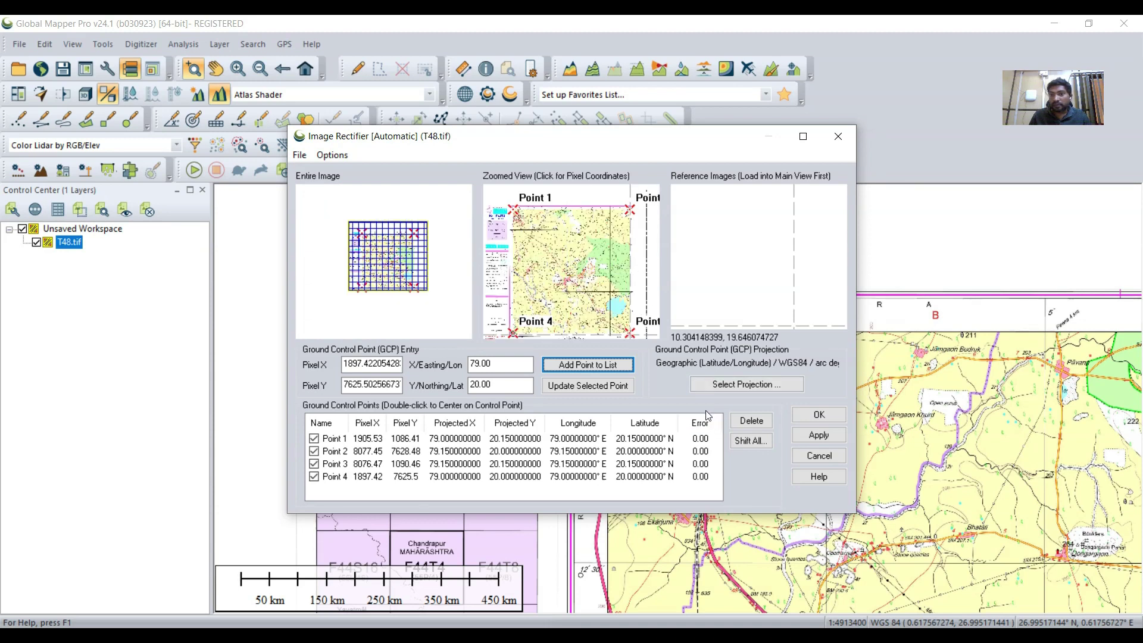
{"action": "left_click", "coordinate": [813, 435]}
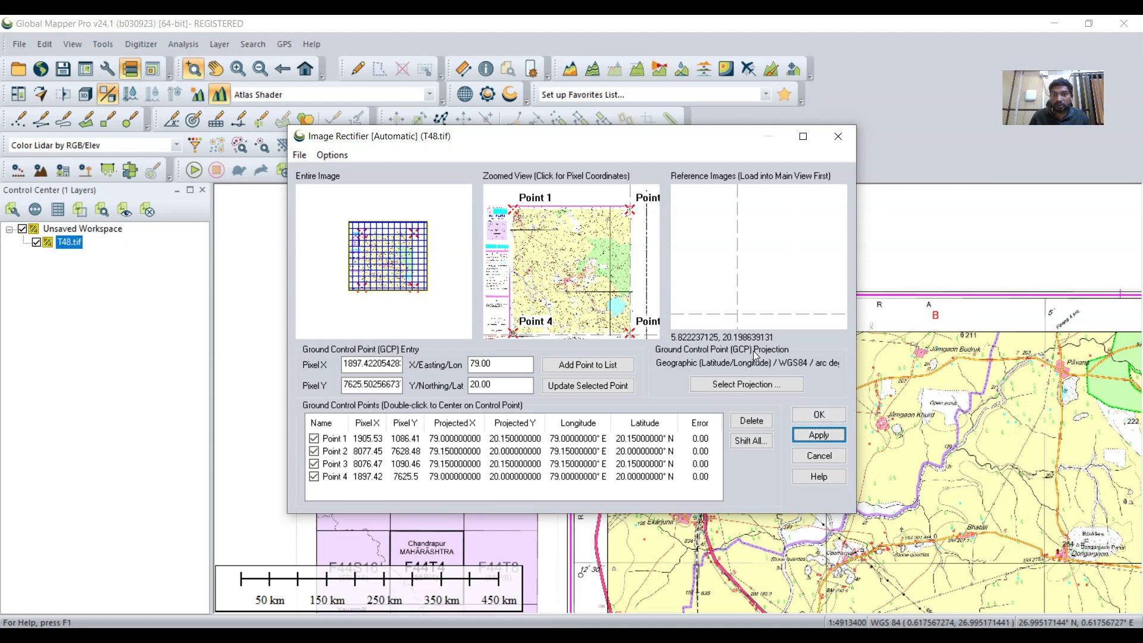
{"action": "left_click", "coordinate": [751, 387]}
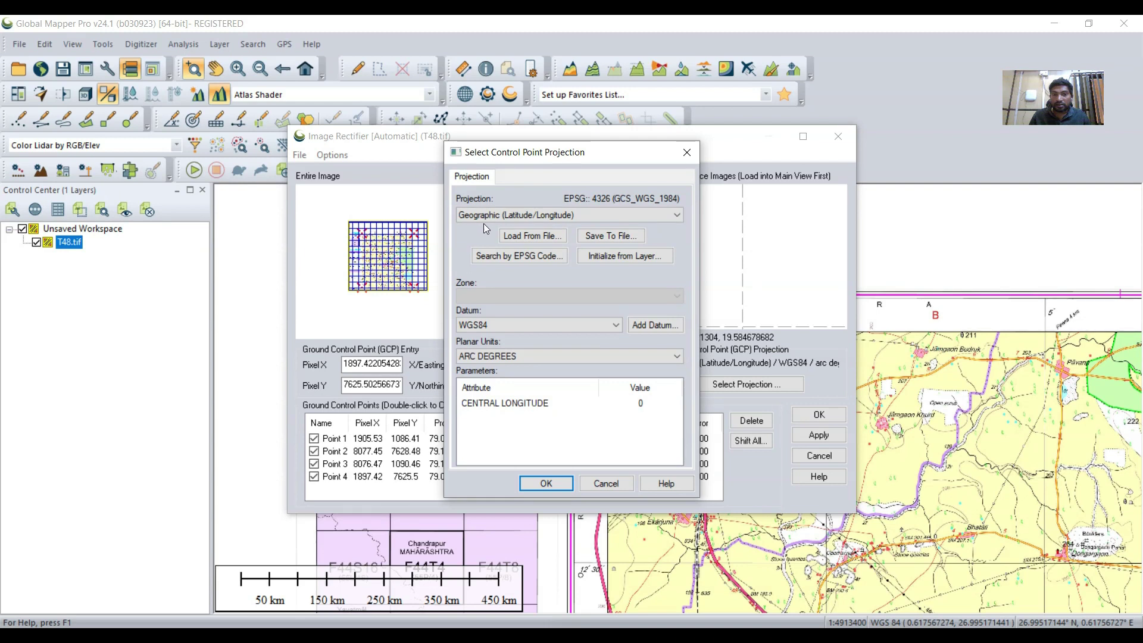
{"action": "left_click", "coordinate": [547, 484]}
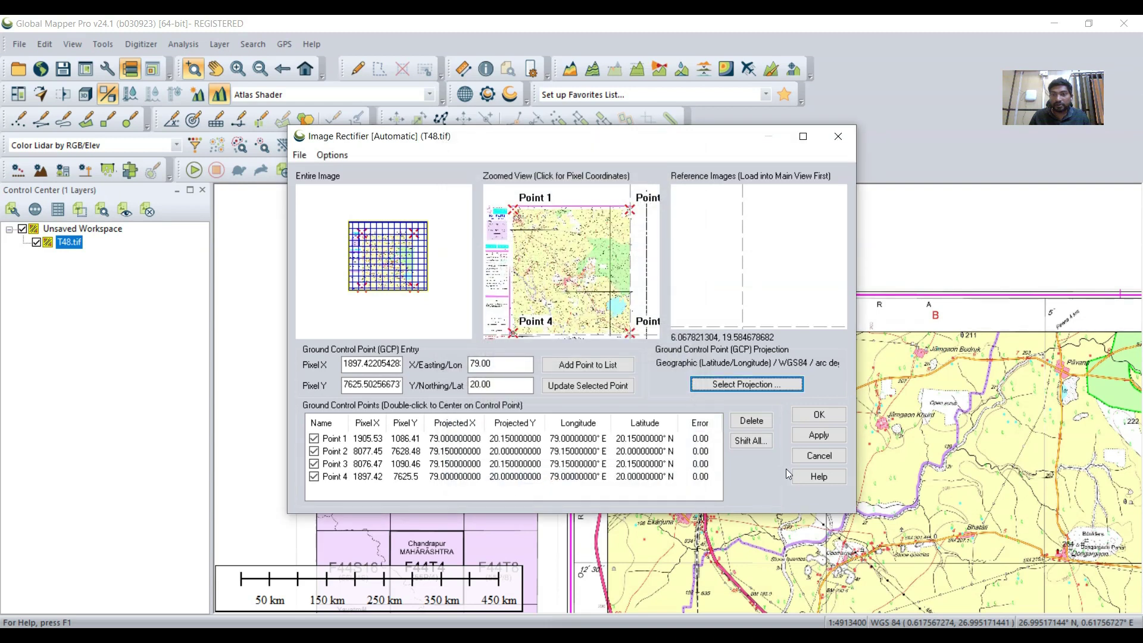
{"action": "left_click", "coordinate": [817, 436]}
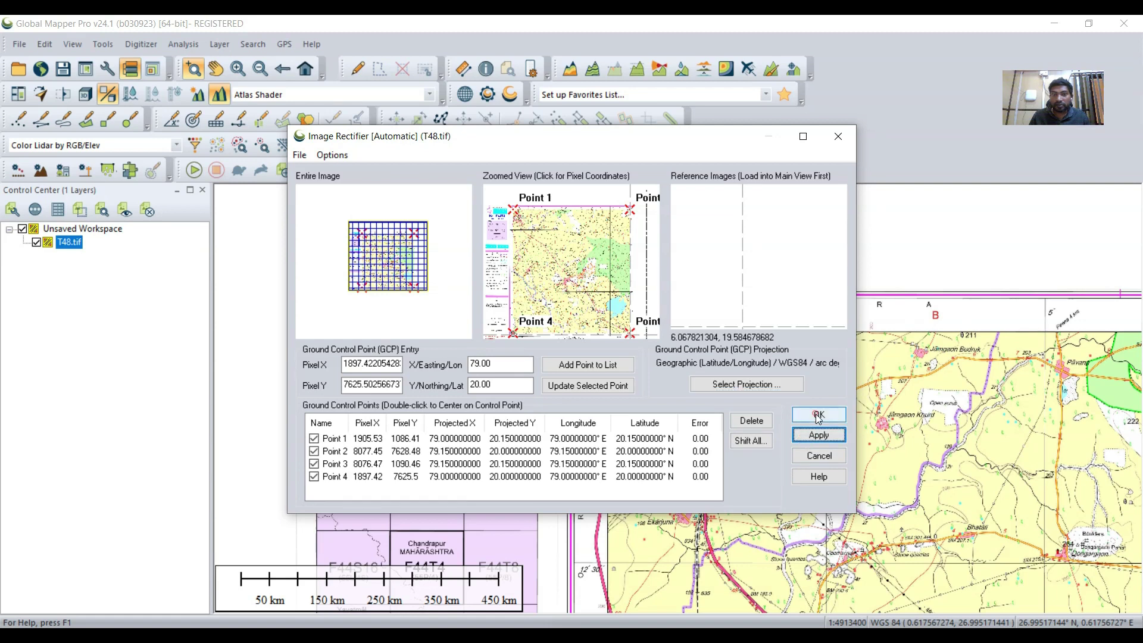
{"action": "left_click", "coordinate": [818, 415]}
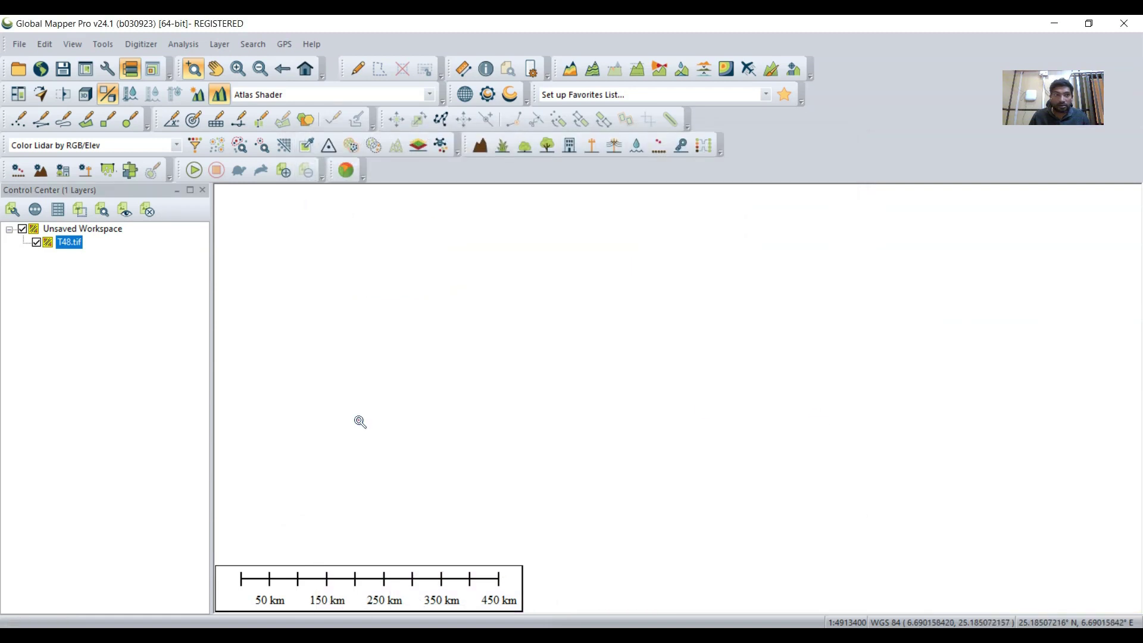
- Zoom the map view to fit the rectified T48.tif layer
{"action": "right_click", "coordinate": [72, 251]}
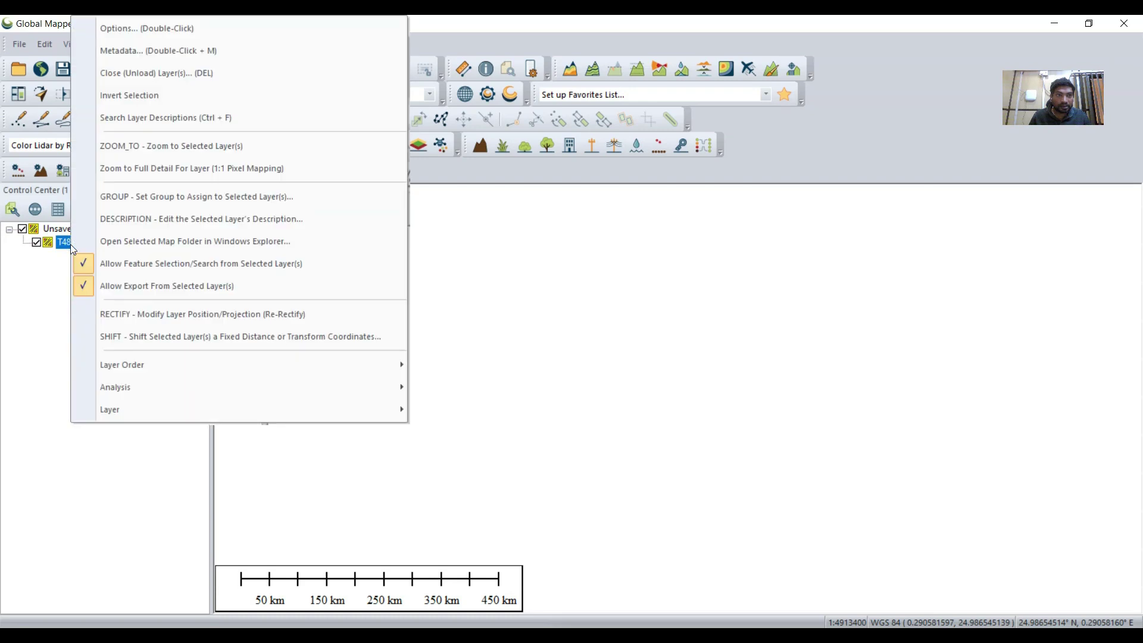
{"action": "left_click", "coordinate": [138, 160]}
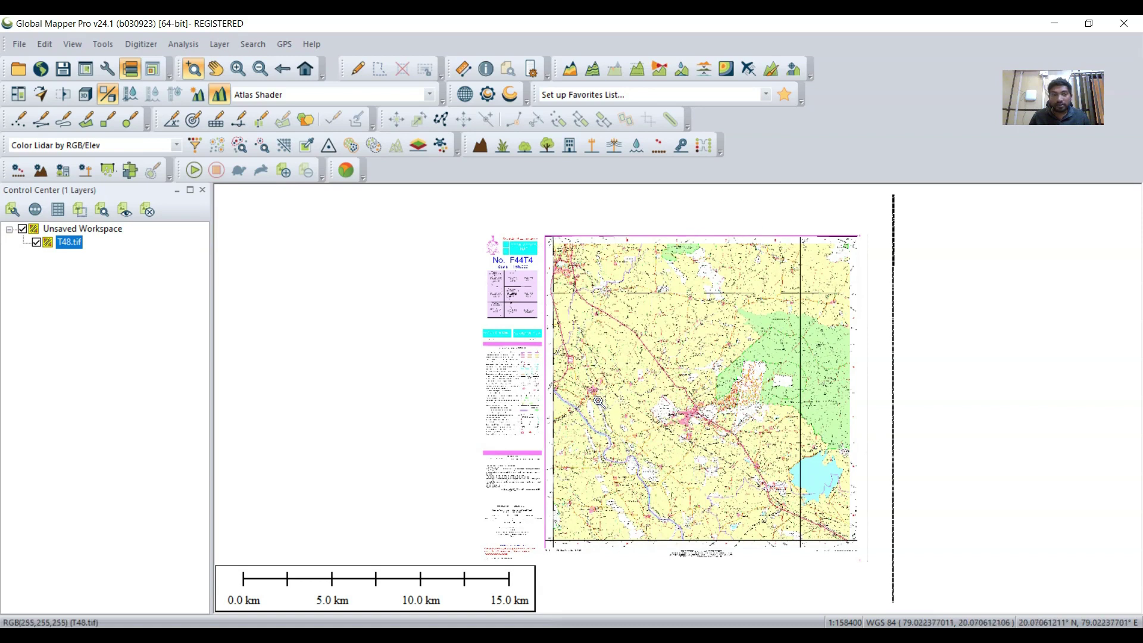
{"action": "left_click", "coordinate": [16, 48]}
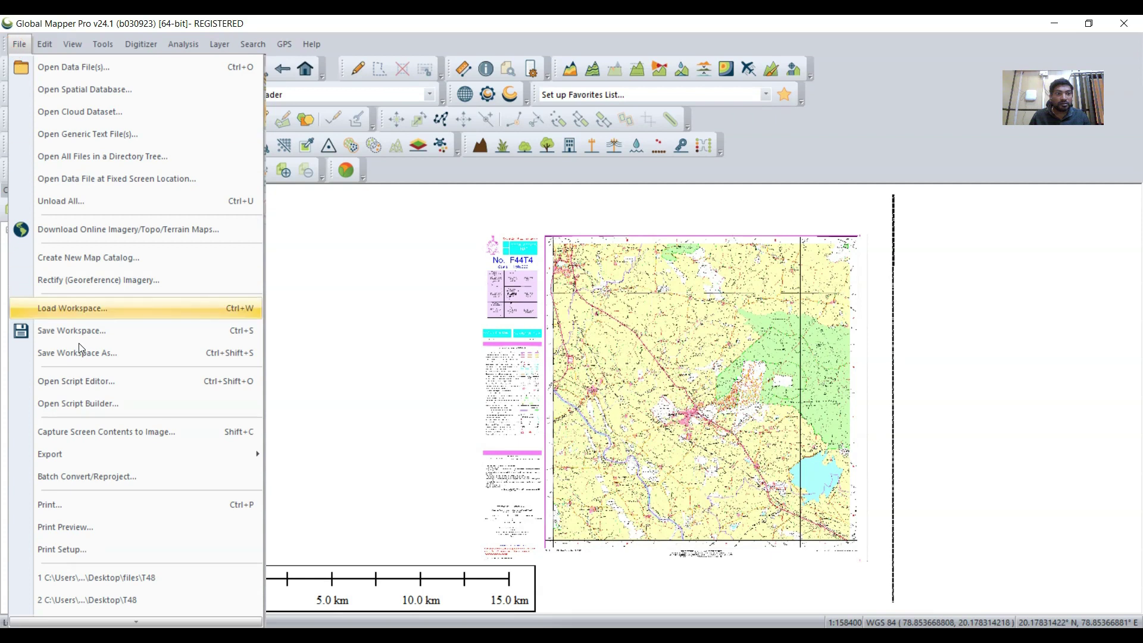
- Export as GeoTIFF with an 8-bit palette image and generate TFW and PRJ files
{"action": "mouse_move", "coordinate": [82, 456]}
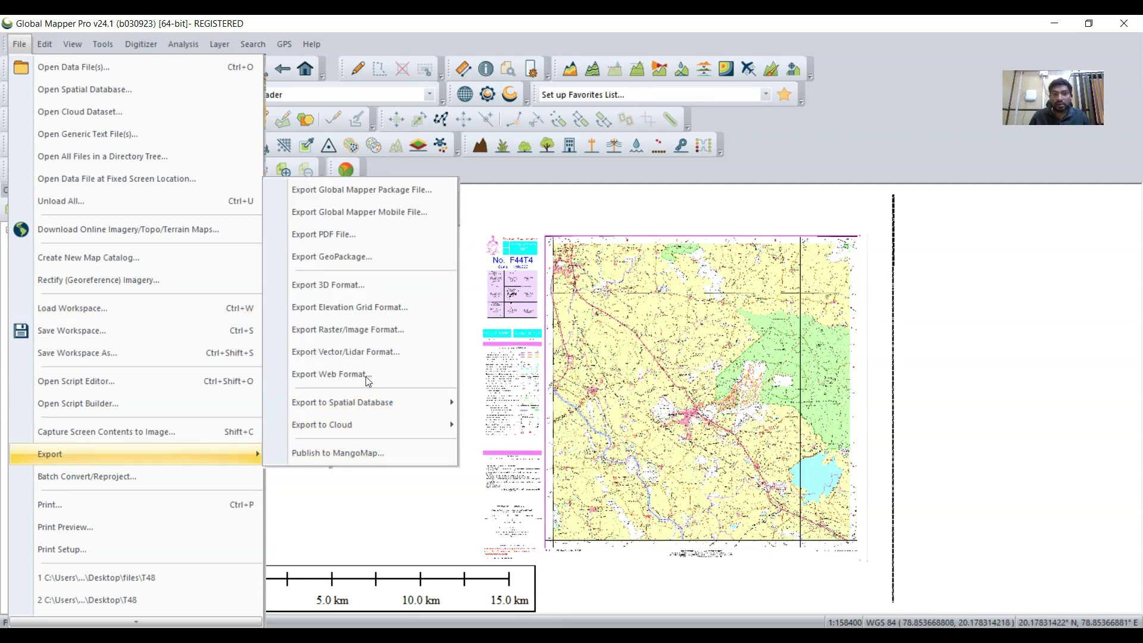
{"action": "left_click", "coordinate": [366, 330]}
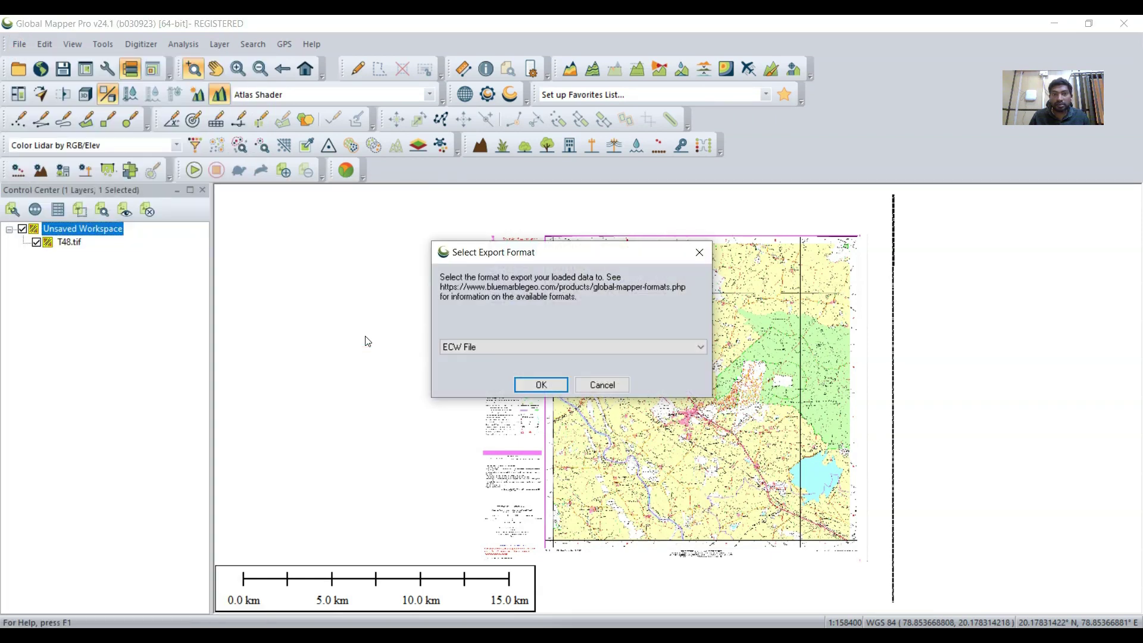
{"action": "left_click", "coordinate": [477, 350]}
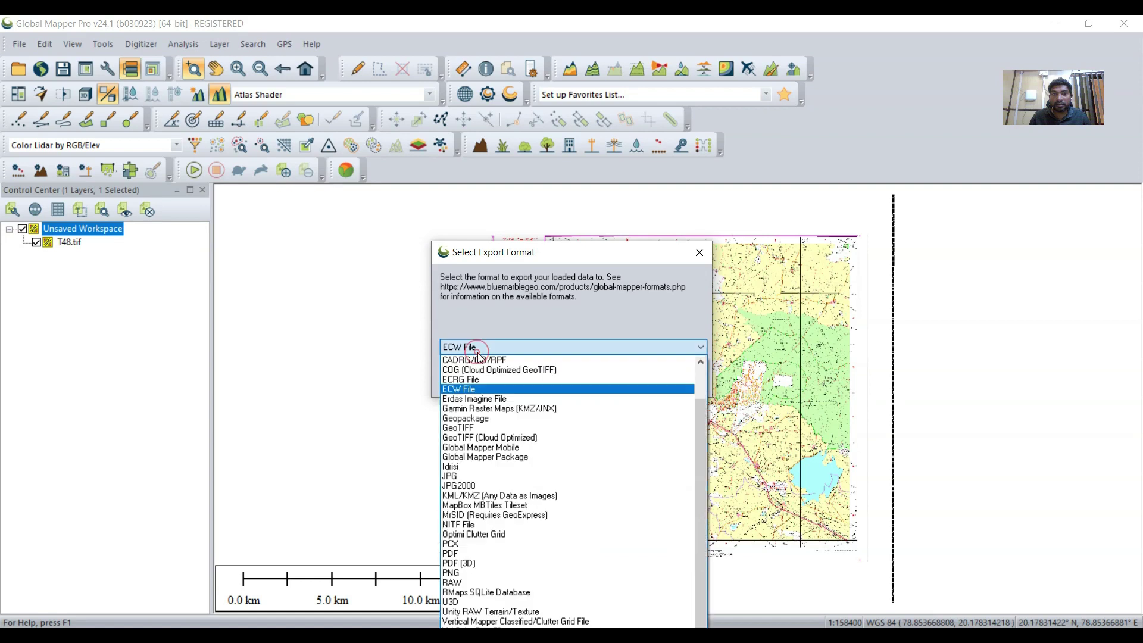
{"action": "left_click", "coordinate": [470, 427]}
{"action": "left_click", "coordinate": [537, 390]}
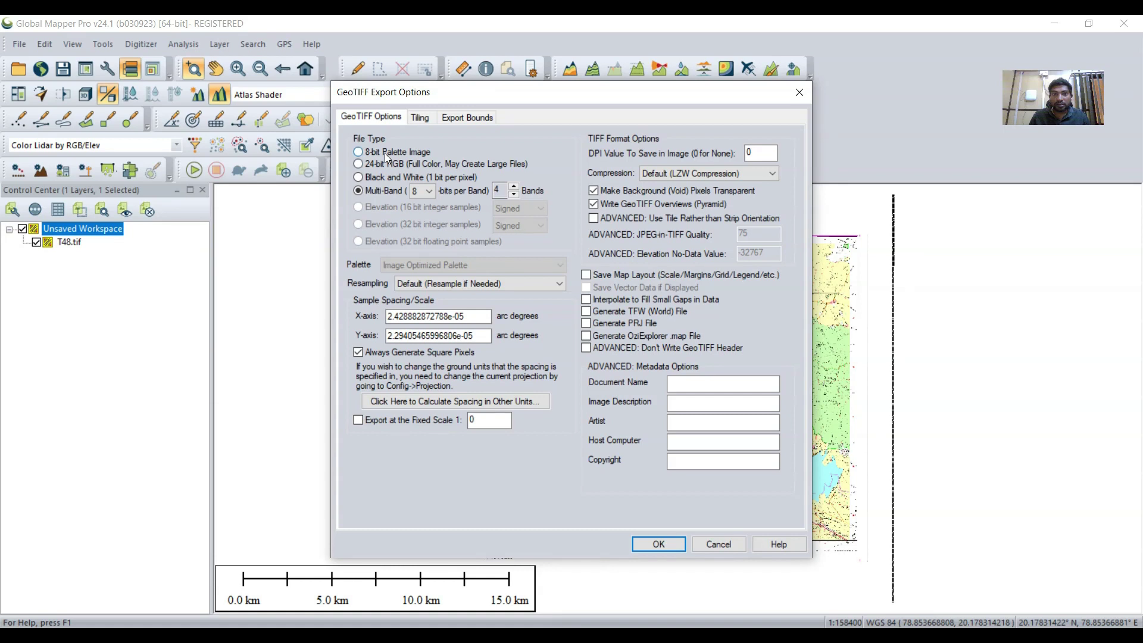
{"action": "left_click", "coordinate": [384, 153]}
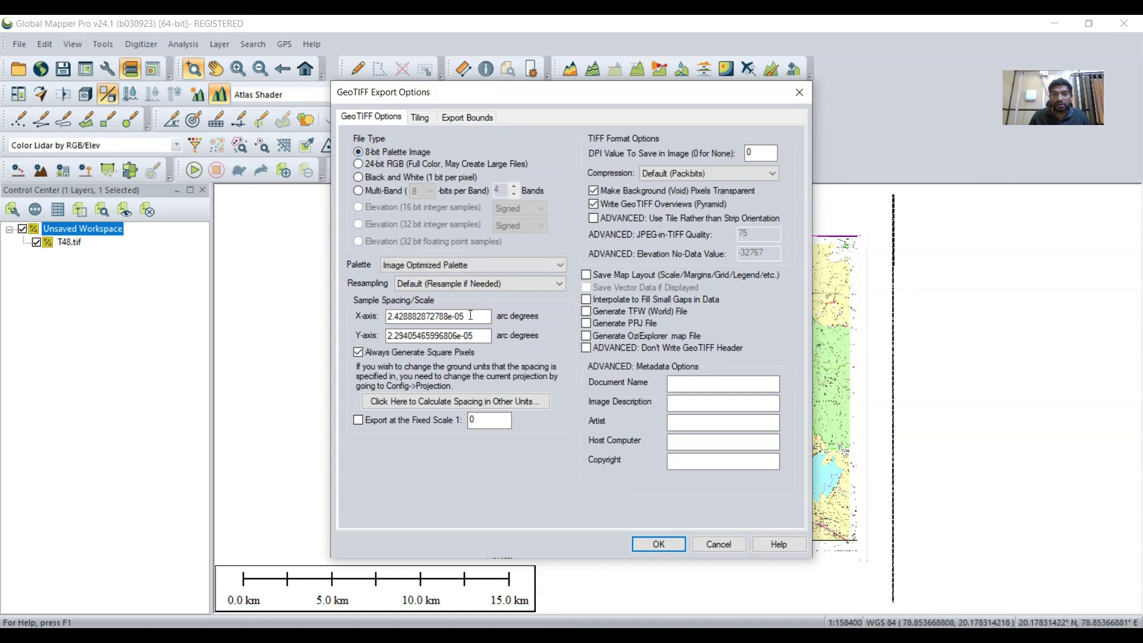
{"action": "left_click", "coordinate": [585, 312]}
{"action": "left_click", "coordinate": [586, 323]}
- Accept the GeoTIFF export options and save the file as t48gr in Desktop\files
{"action": "left_click", "coordinate": [664, 547]}
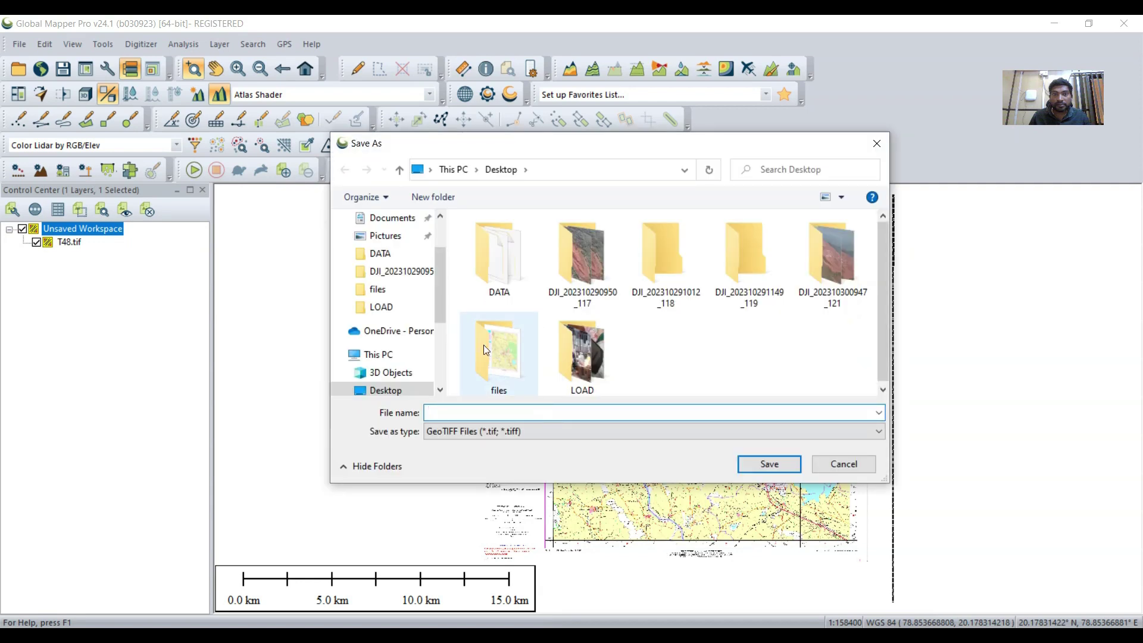
{"action": "scroll", "coordinate": [420, 281], "scroll_direction": "up", "scroll_amount": 2}
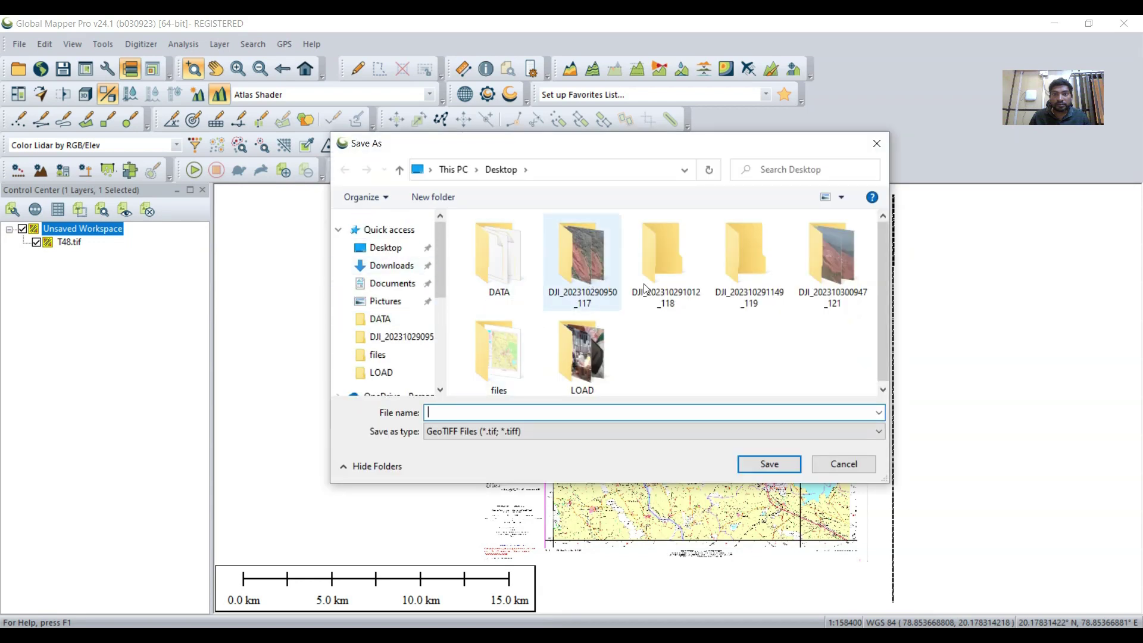
{"action": "double_click", "coordinate": [499, 354]}
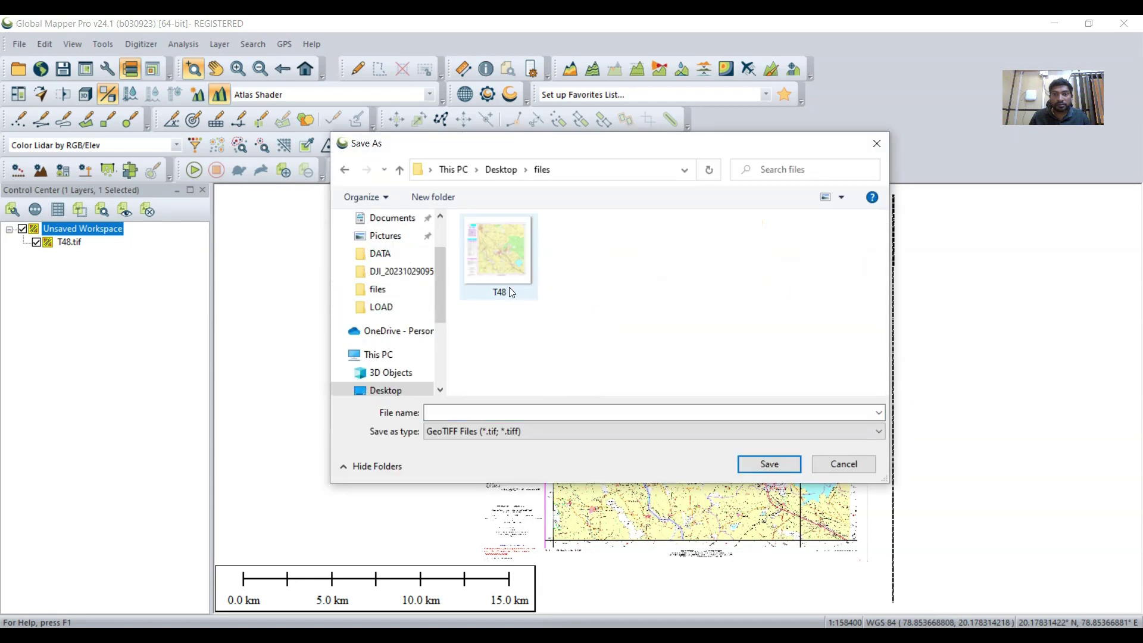
{"action": "left_click", "coordinate": [524, 415]}
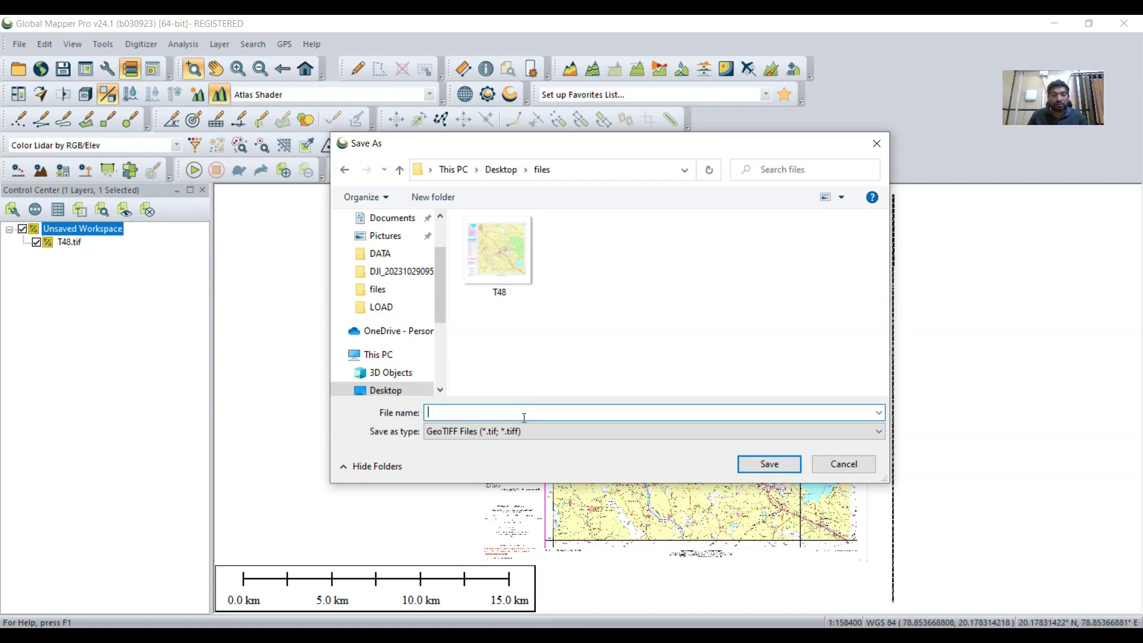
{"action": "type", "text": "t48"}
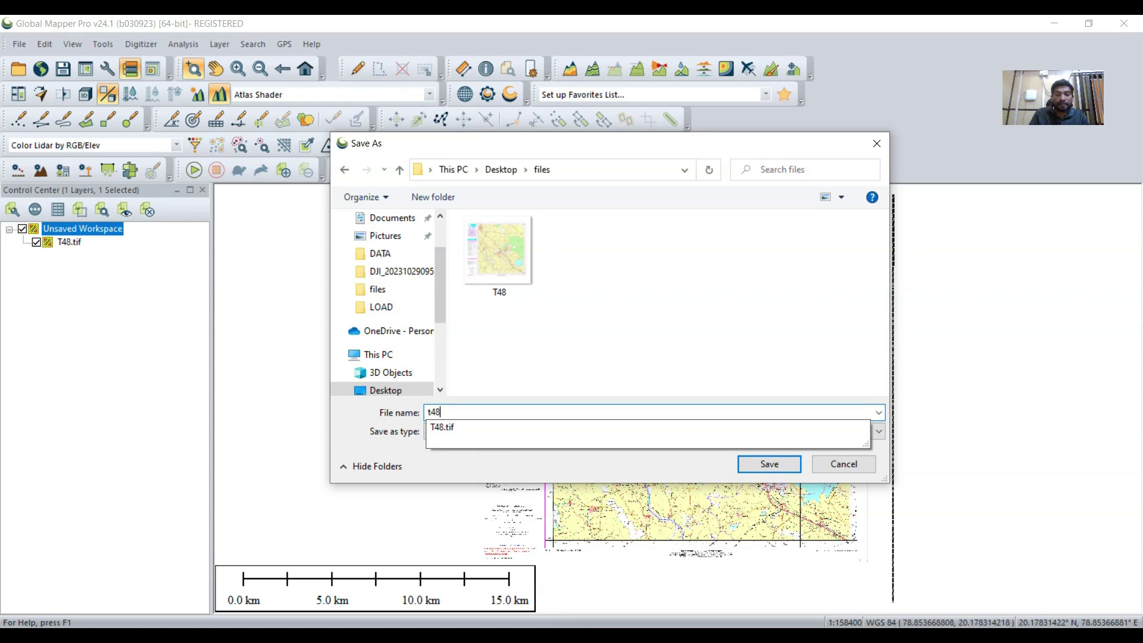
{"action": "type", "text": "gr"}
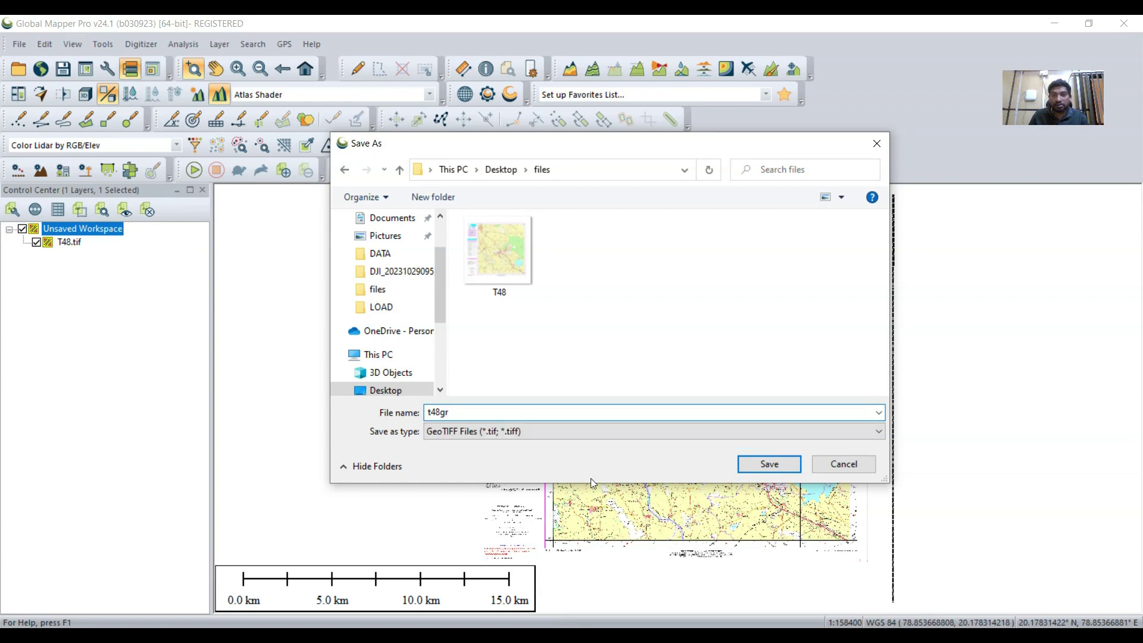
{"action": "left_click", "coordinate": [767, 464]}
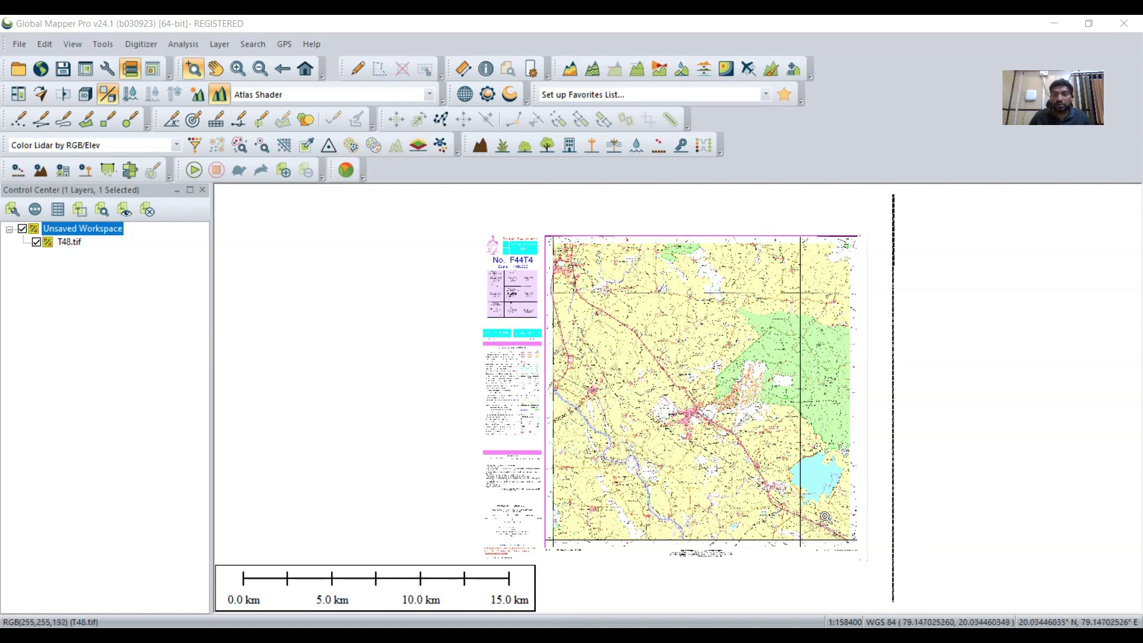
- Hide the T48.tif layer and load the exported t48gr.tif as a new layer
{"action": "left_click", "coordinate": [37, 243]}
{"action": "left_click", "coordinate": [19, 71]}
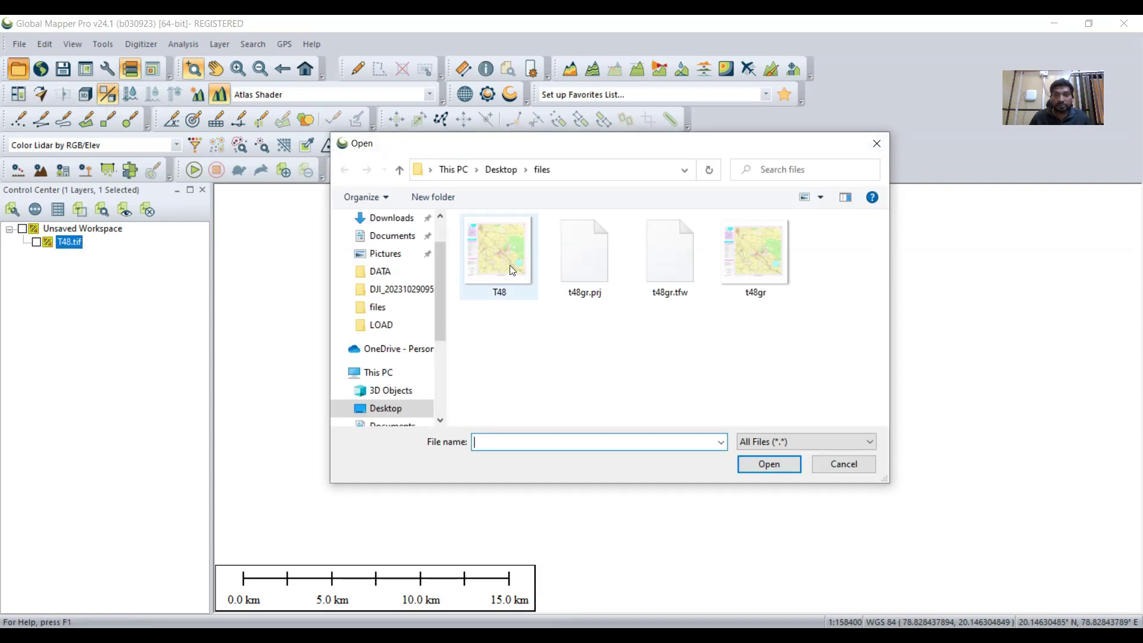
{"action": "left_click", "coordinate": [747, 272]}
{"action": "left_click", "coordinate": [779, 466]}
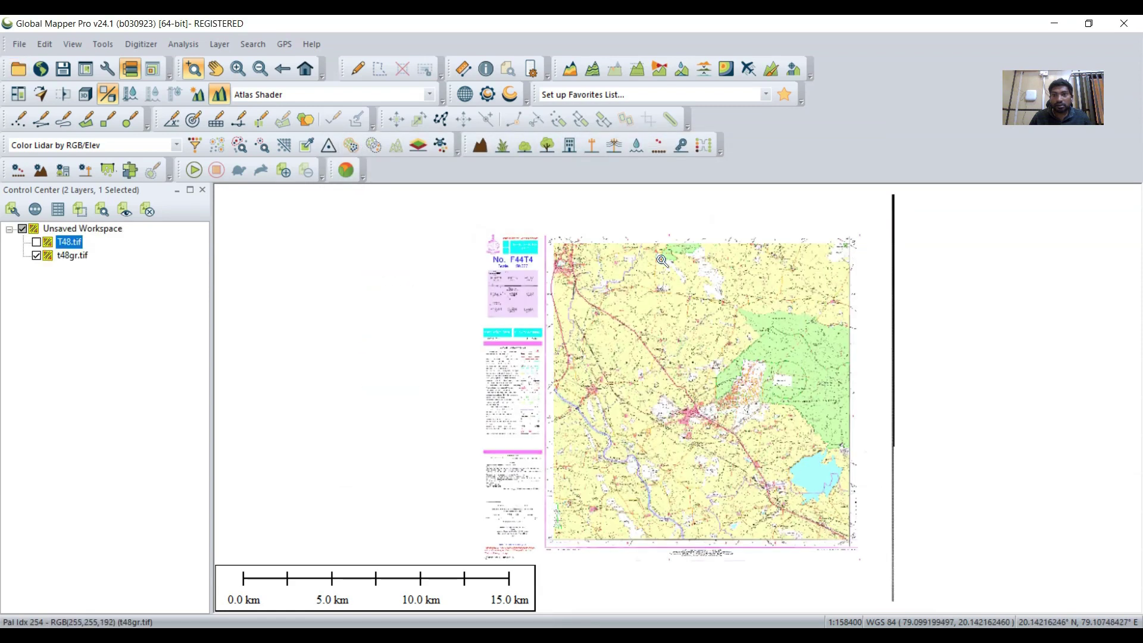
- Zoom in on the top-left corner of the t48gr sheet to inspect it
{"action": "left_click_drag", "start_coordinate": [514, 216], "coordinate": [596, 283]}
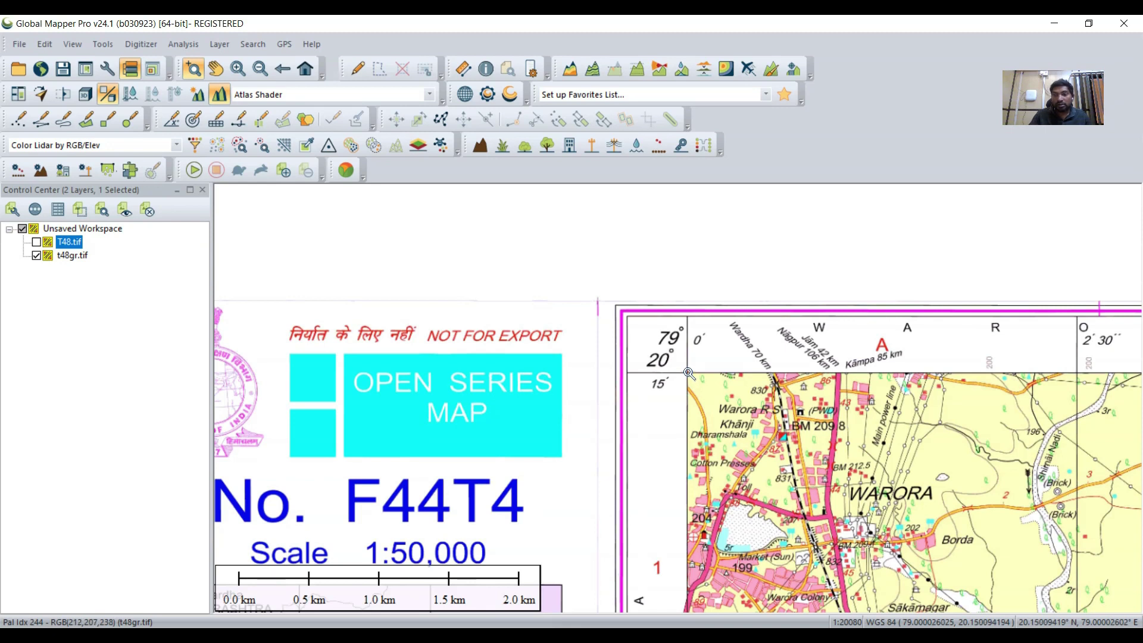
{"action": "scroll", "coordinate": [746, 432], "scroll_direction": "up", "scroll_amount": 2}
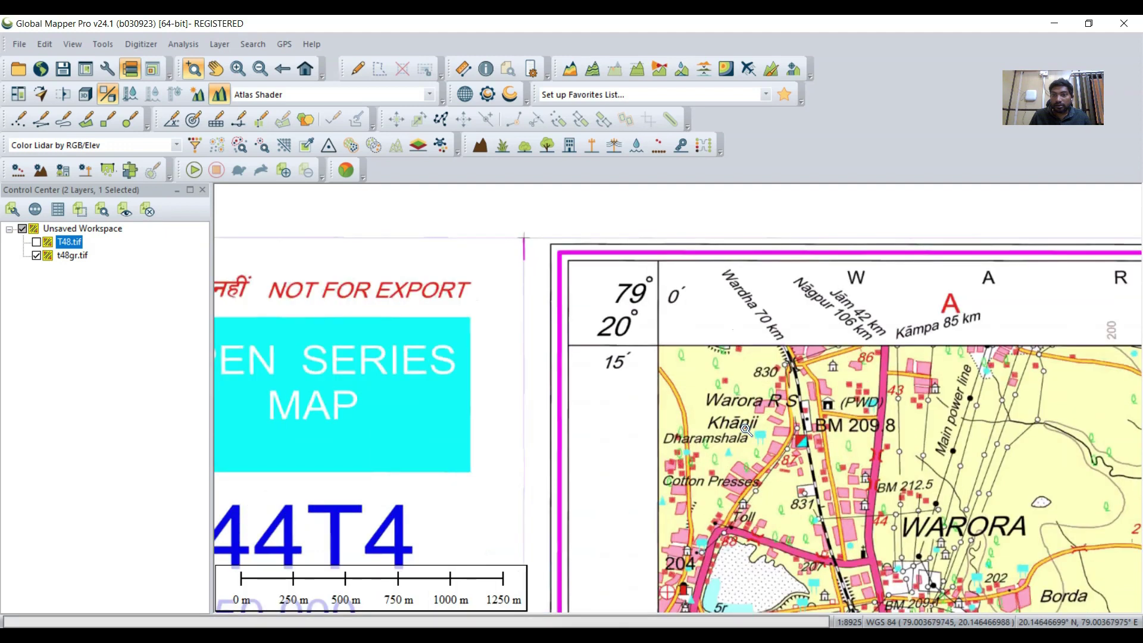
{"action": "scroll", "coordinate": [707, 424], "scroll_direction": "down", "scroll_amount": 2}
{"action": "scroll", "coordinate": [707, 424], "scroll_direction": "down", "scroll_amount": 1}
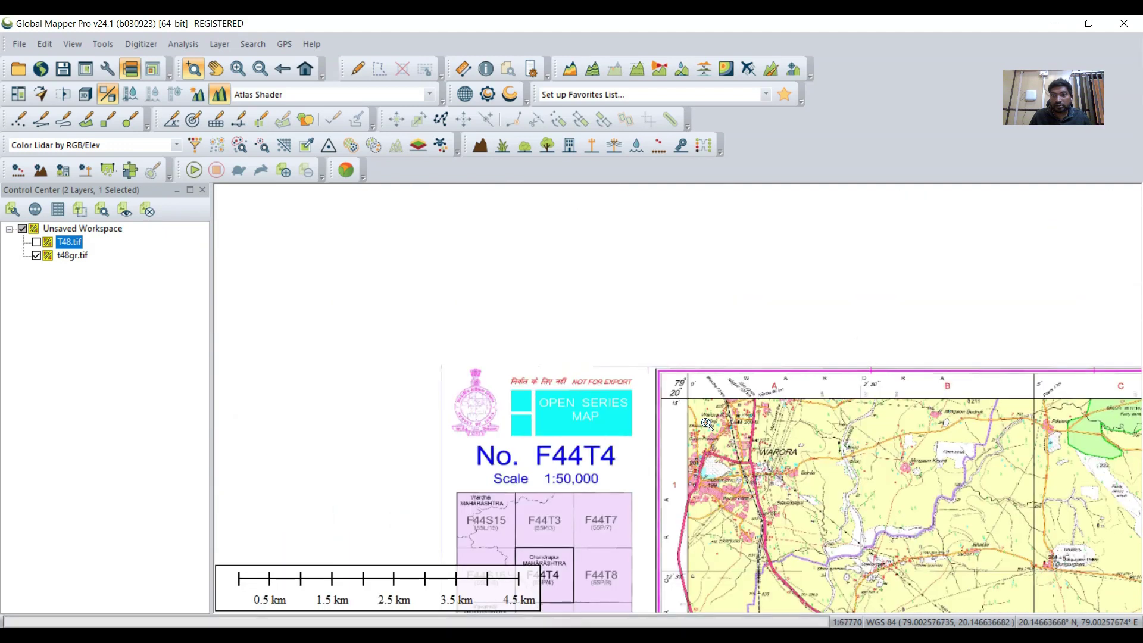